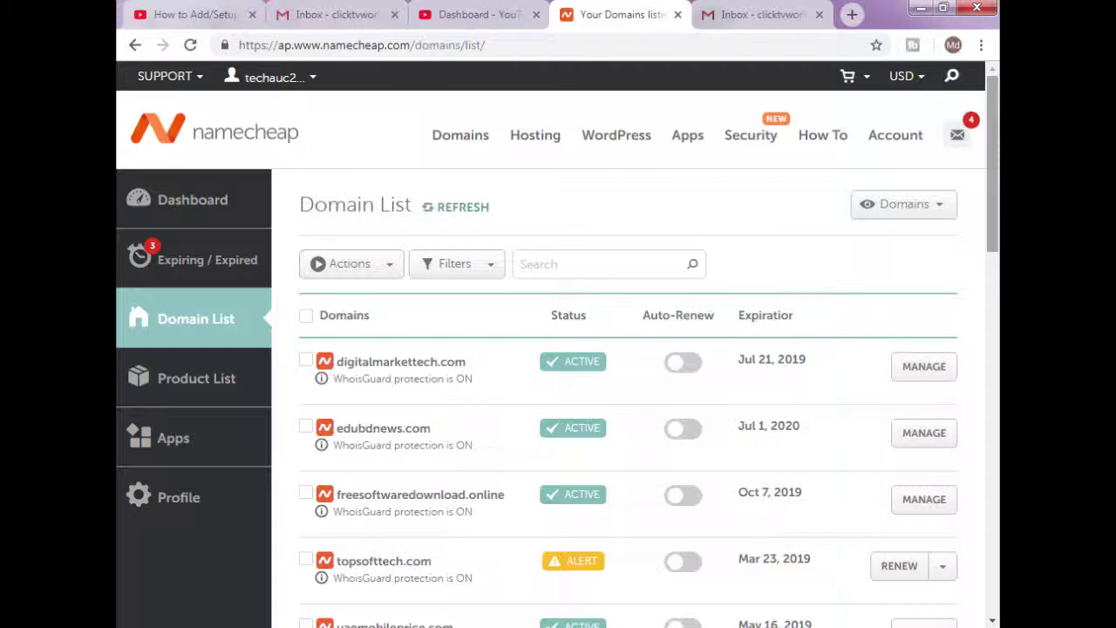
Step: Open the Namecheap account dashboard and close the extra Gmail inbox page
{"action": "left_click", "coordinate": [202, 211]}
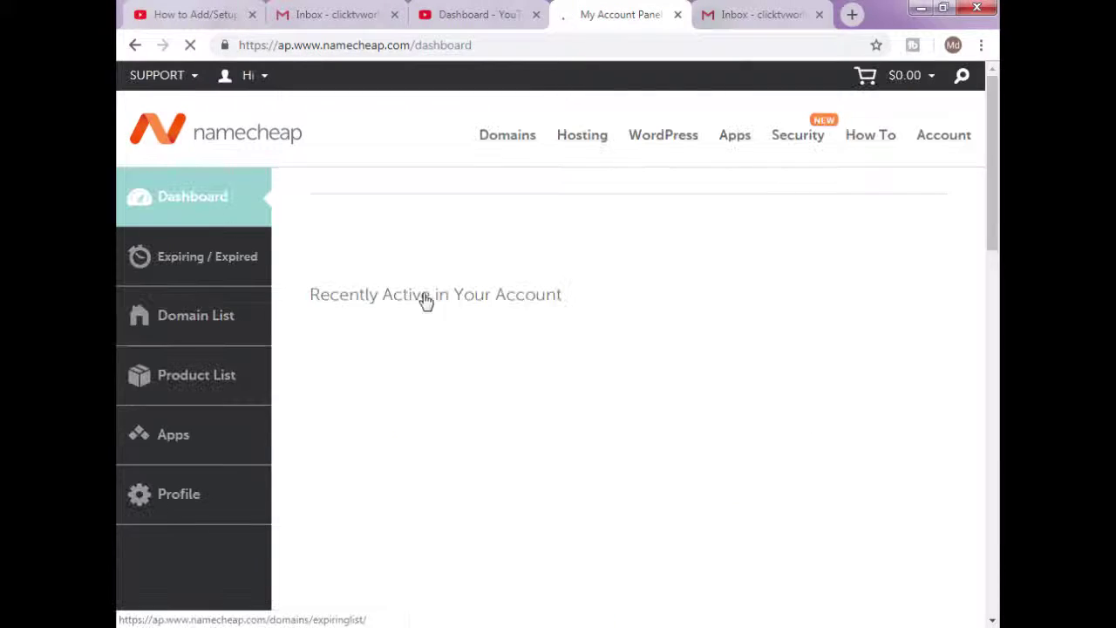
{"action": "scroll", "coordinate": [653, 312], "scroll_direction": "down", "scroll_amount": 2}
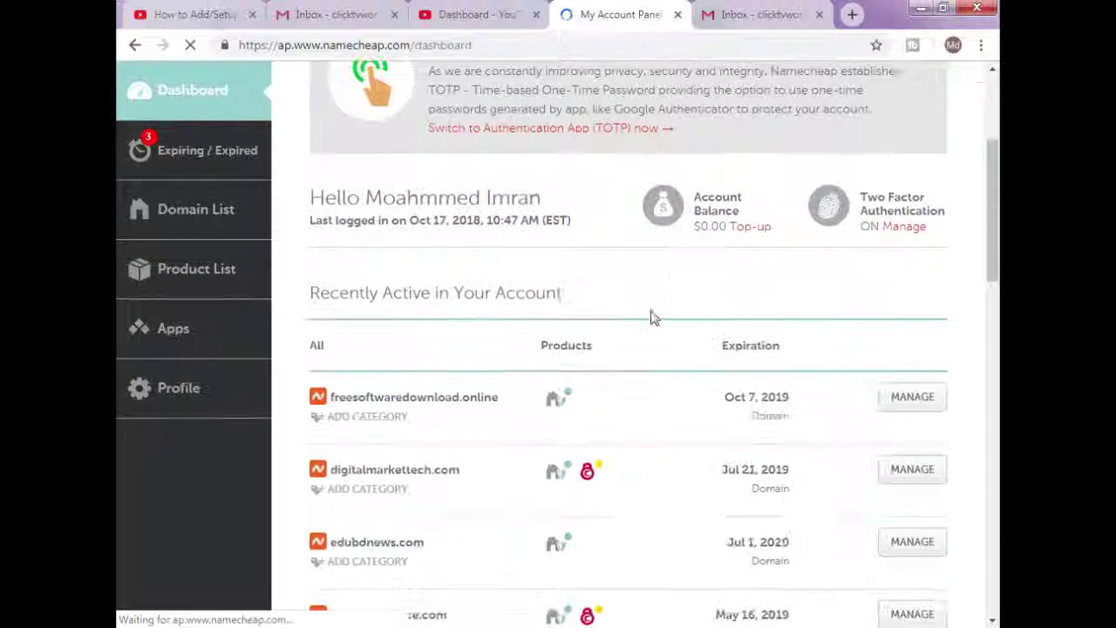
{"action": "scroll", "coordinate": [569, 326], "scroll_direction": "down", "scroll_amount": 3}
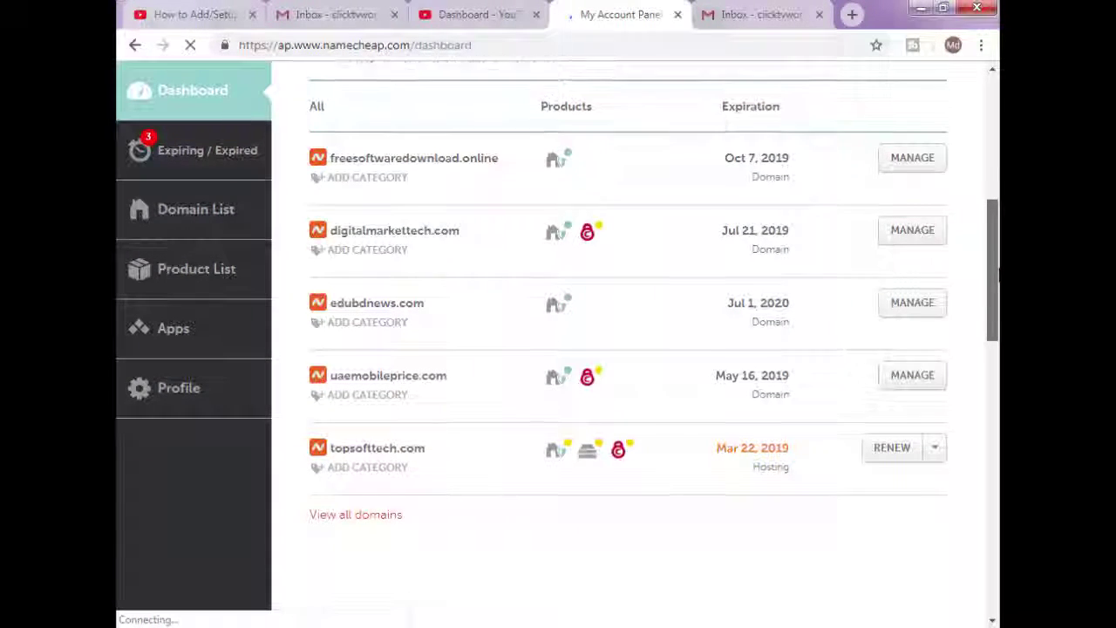
{"action": "left_click_drag", "start_coordinate": [998, 277], "coordinate": [998, 283]}
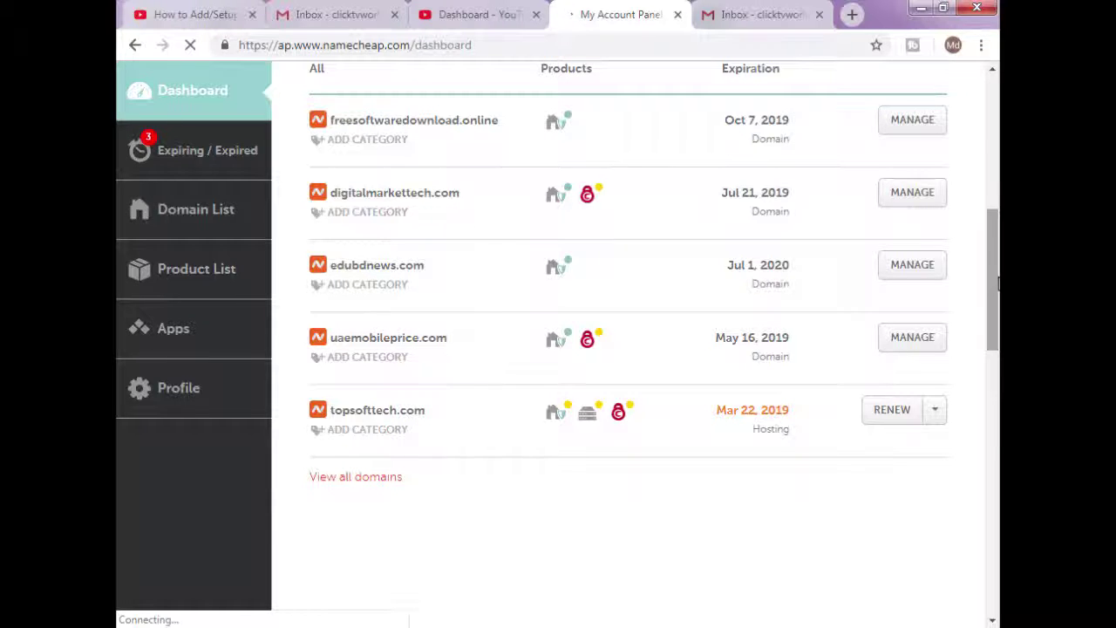
{"action": "left_click", "coordinate": [819, 14]}
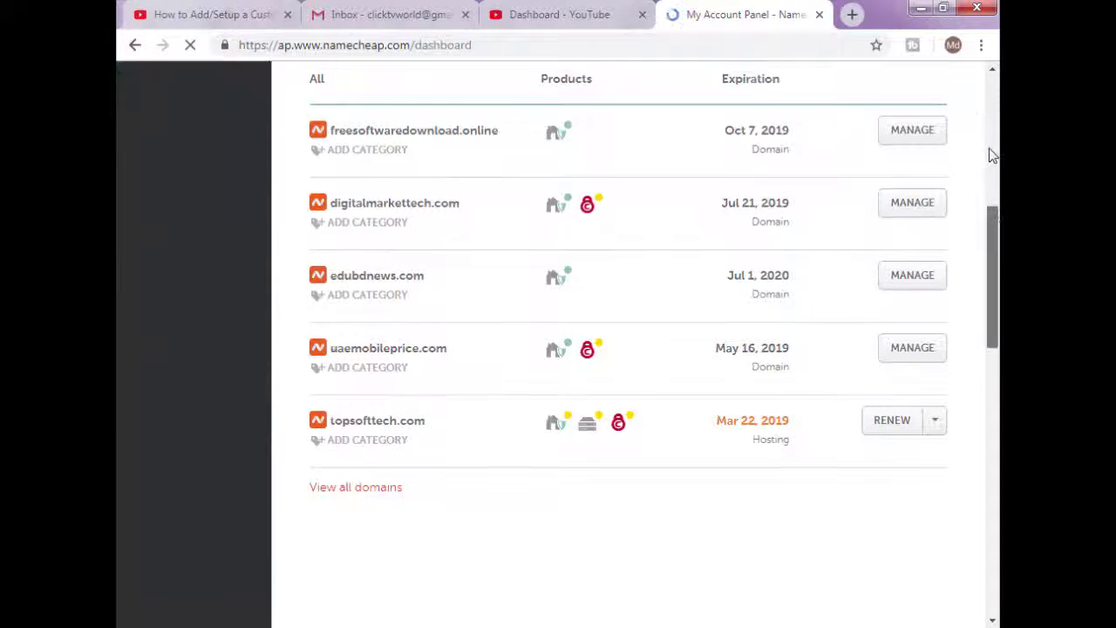
Step: Open the management page for the domain freesoftwaredownload.online from the recently active domains
{"action": "scroll", "coordinate": [988, 154], "scroll_direction": "up", "scroll_amount": 5}
{"action": "left_click_drag", "start_coordinate": [994, 170], "coordinate": [991, 266]}
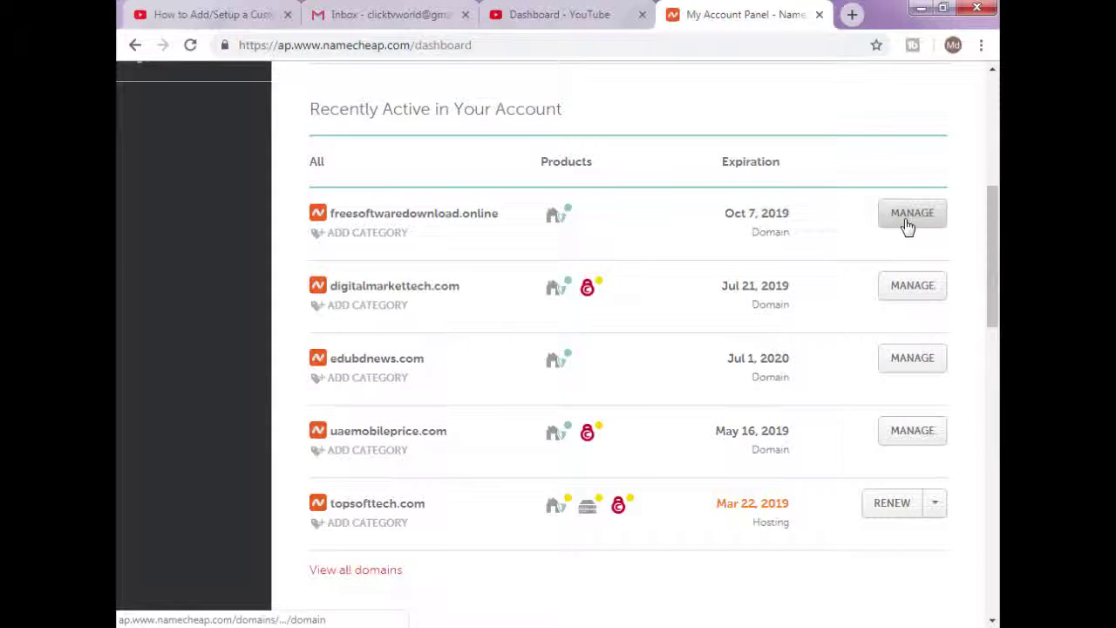
{"action": "left_click_drag", "start_coordinate": [330, 213], "coordinate": [501, 213]}
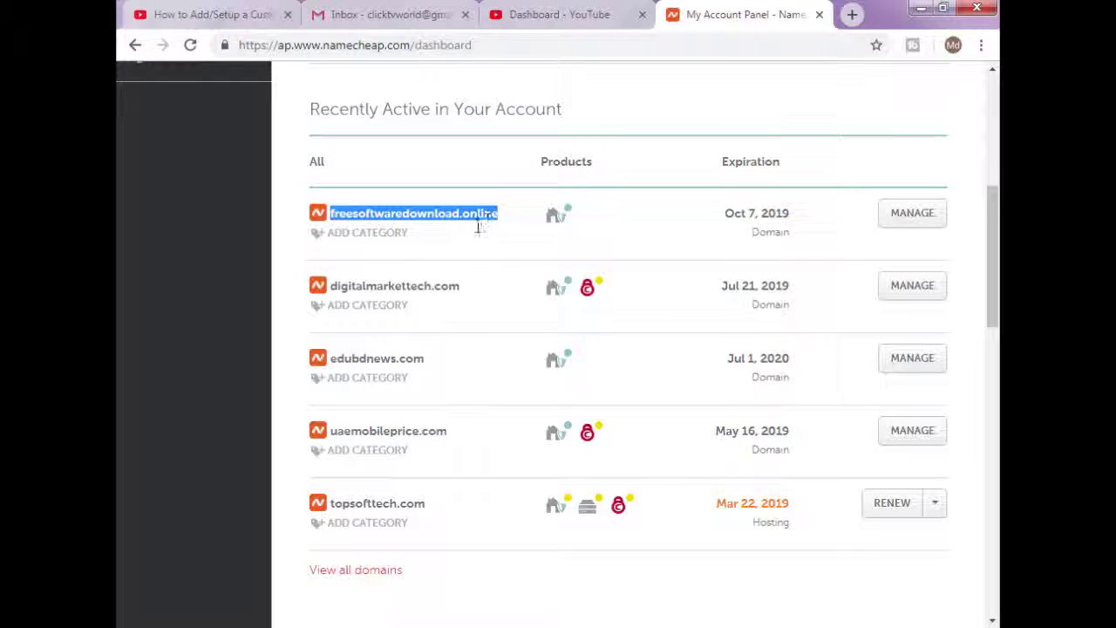
{"action": "left_click", "coordinate": [819, 235]}
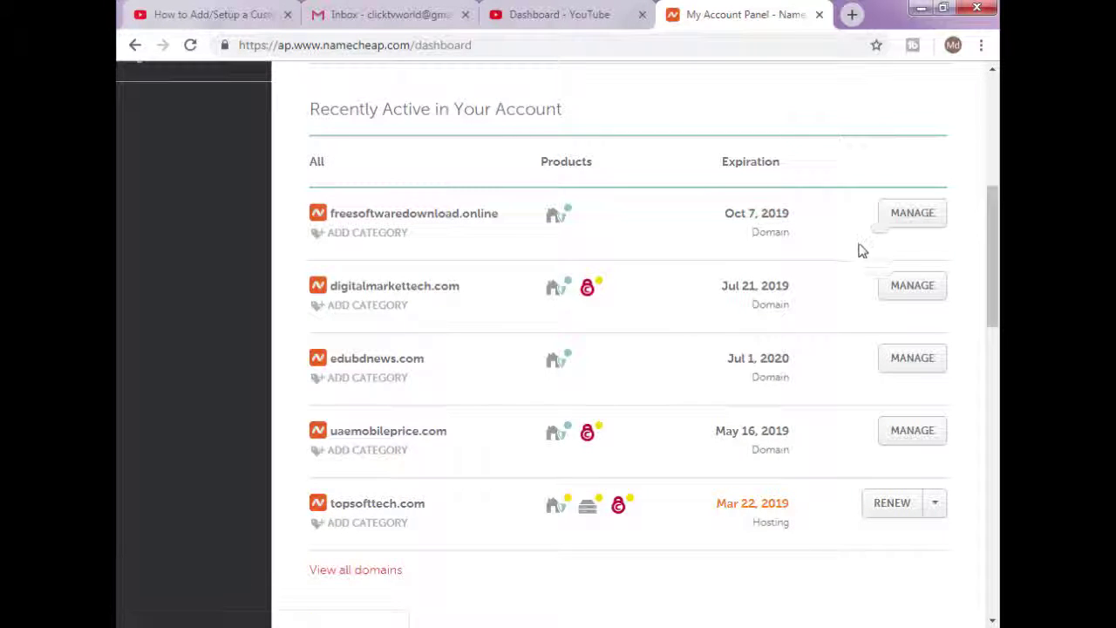
{"action": "left_click", "coordinate": [905, 225]}
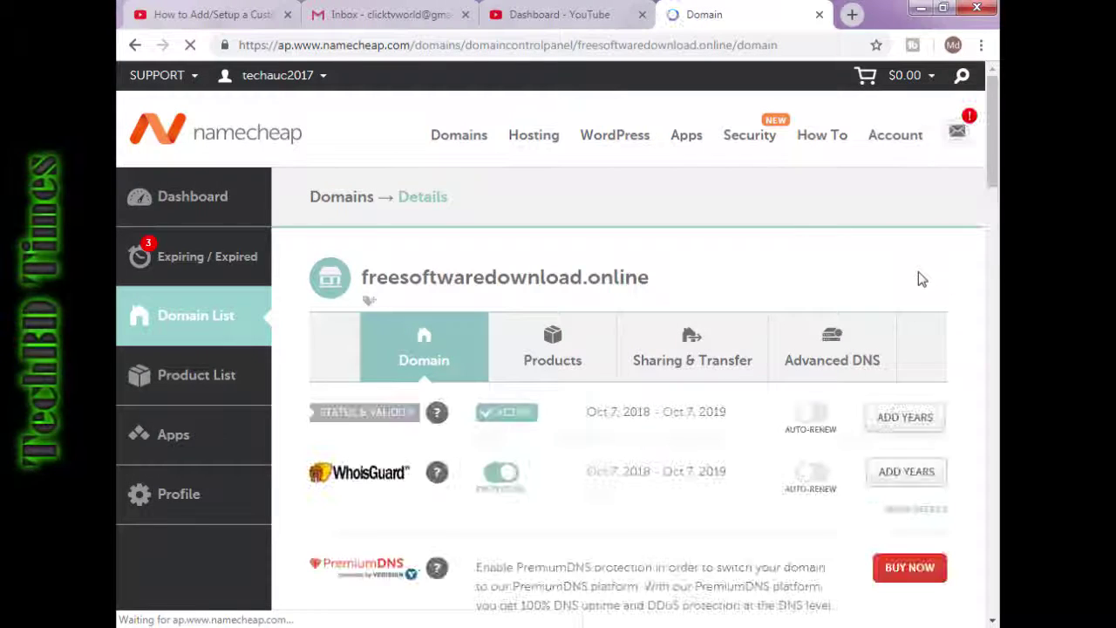
Step: Set the domain's nameservers to Namecheap BasicDNS and save the change
{"action": "scroll", "coordinate": [918, 271], "scroll_direction": "down", "scroll_amount": 3}
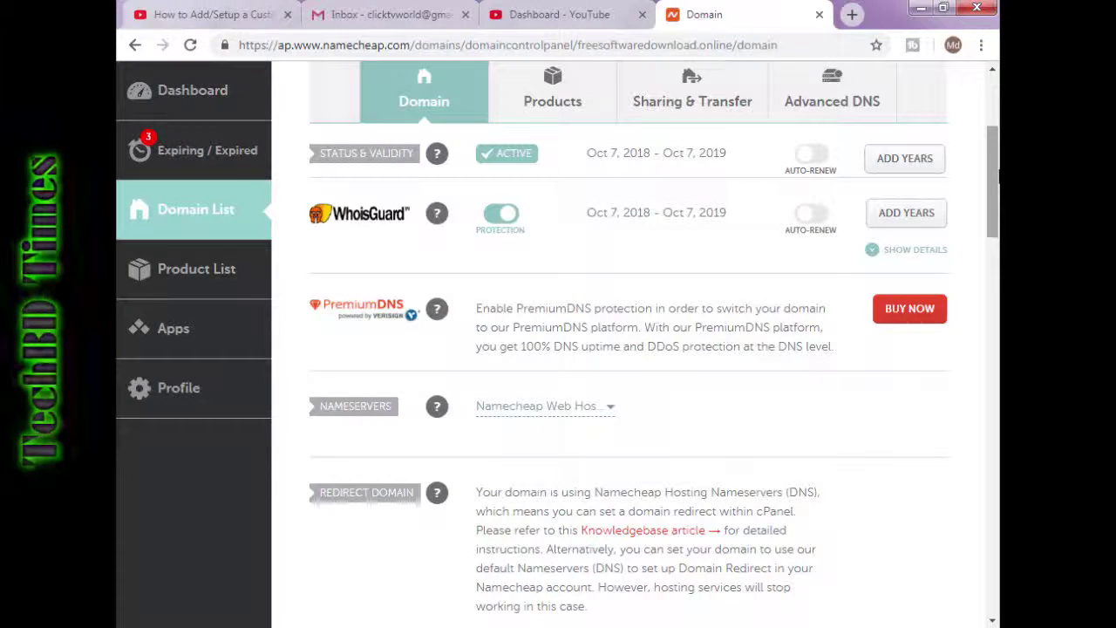
{"action": "left_click_drag", "start_coordinate": [996, 177], "coordinate": [997, 207]}
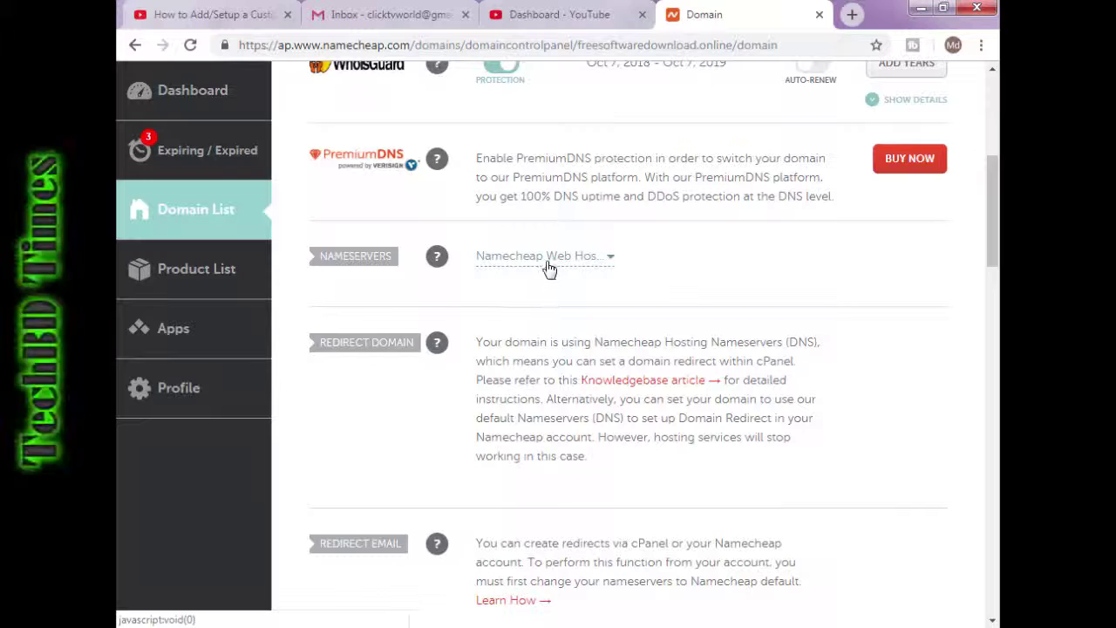
{"action": "left_click", "coordinate": [593, 264]}
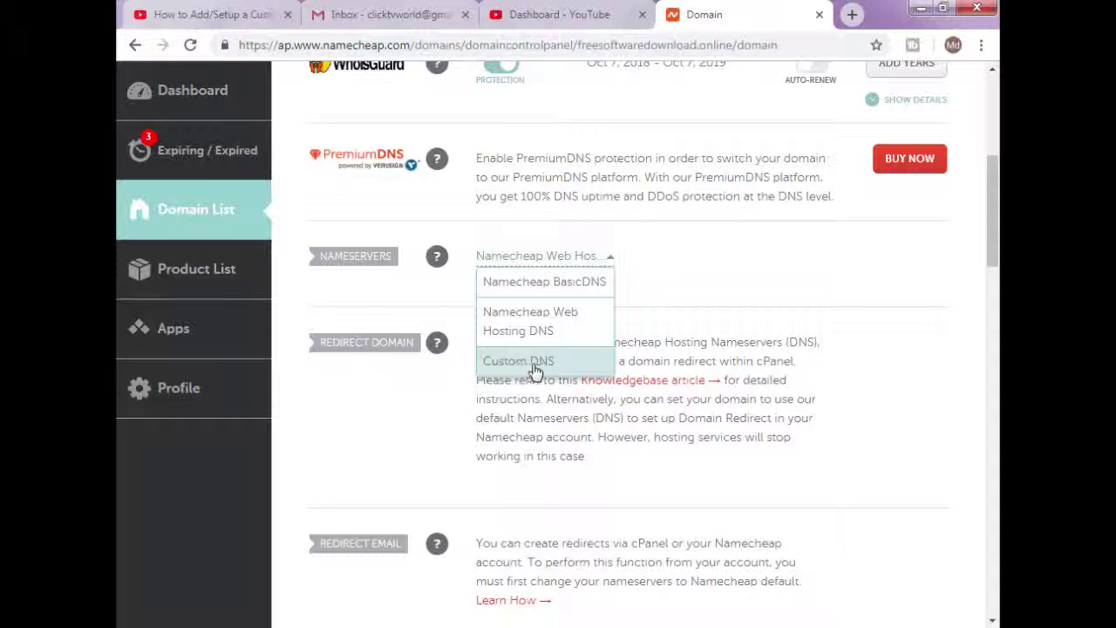
{"action": "left_click", "coordinate": [588, 288]}
{"action": "left_click", "coordinate": [545, 255]}
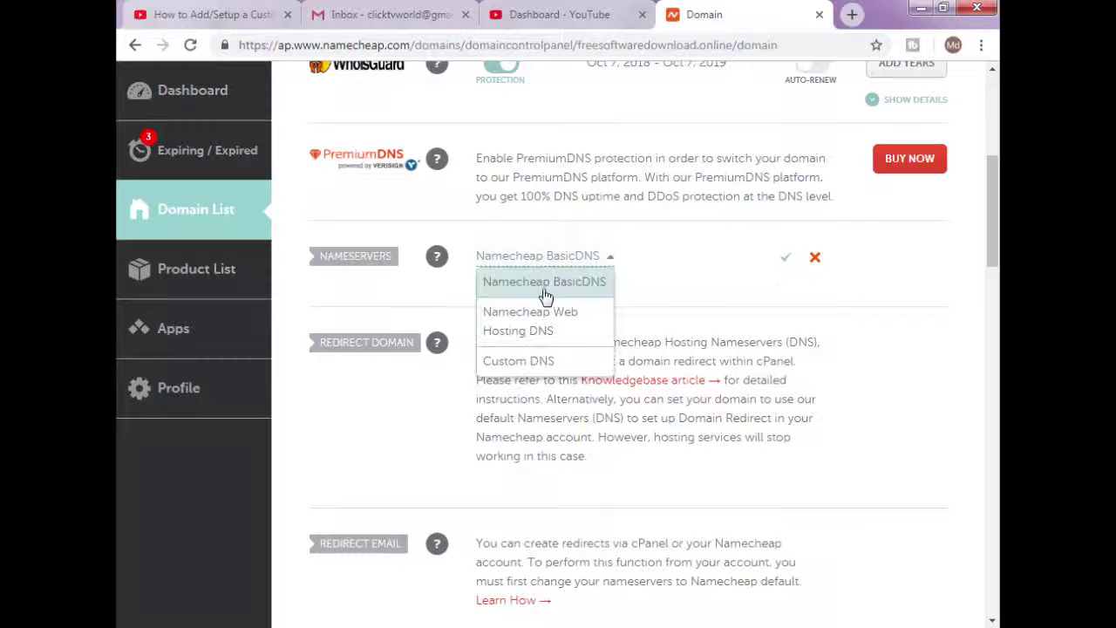
{"action": "left_click", "coordinate": [602, 281]}
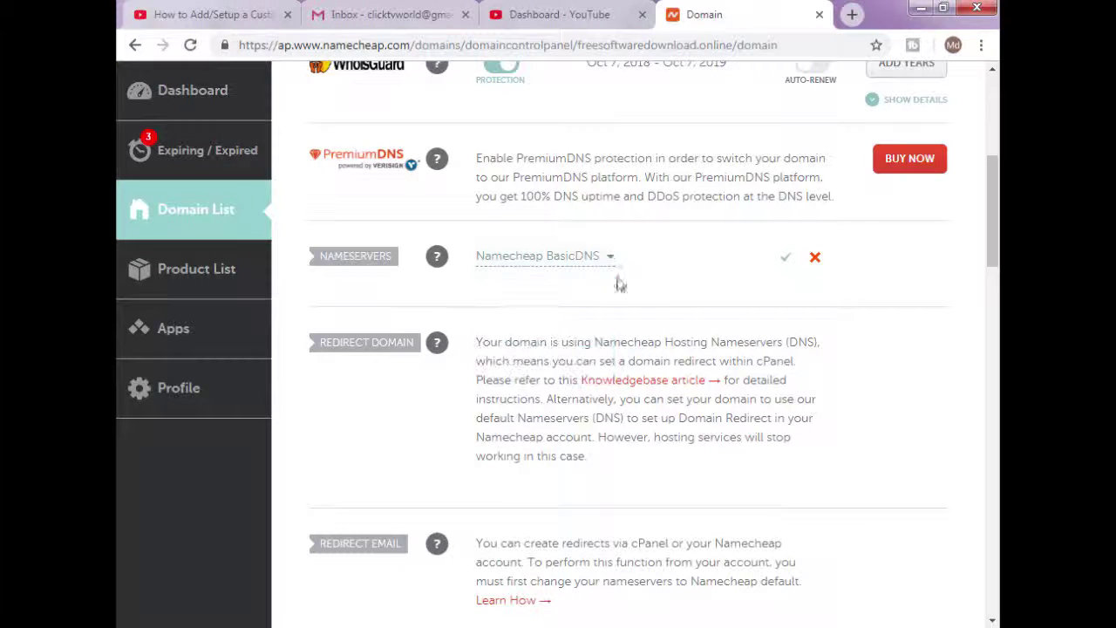
{"action": "left_click", "coordinate": [785, 264]}
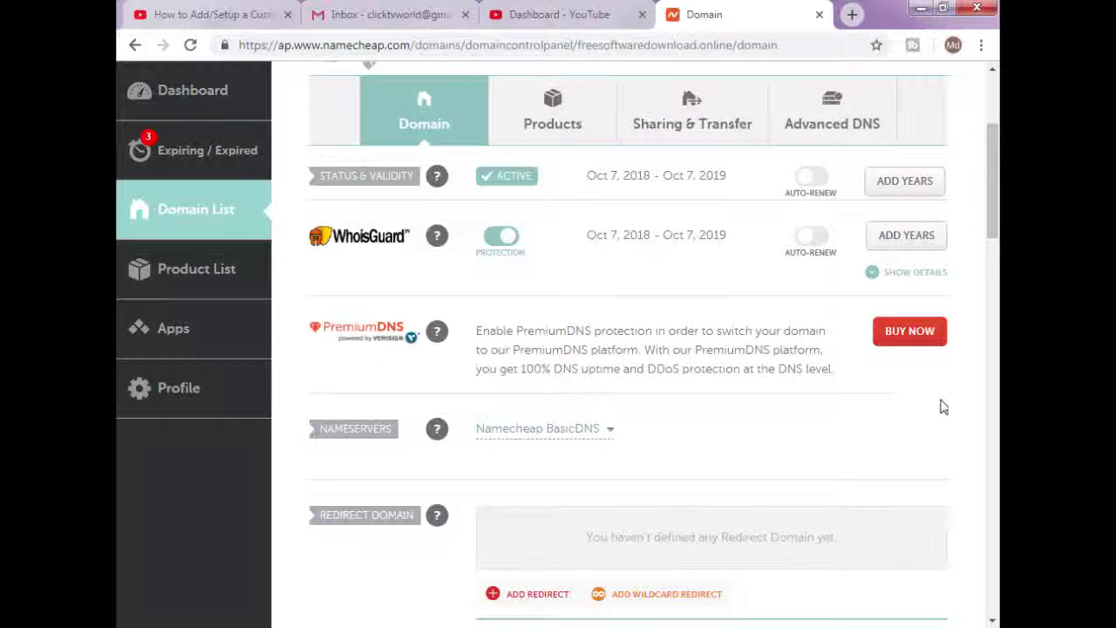
Step: Delete the CNAME record for host www from the domain's host records in the Advanced DNS settings
{"action": "mouse_move", "coordinate": [993, 214]}
{"action": "left_mouse_down"}
{"action": "mouse_move", "coordinate": [993, 248]}
{"action": "mouse_move", "coordinate": [994, 194]}
{"action": "left_mouse_up"}
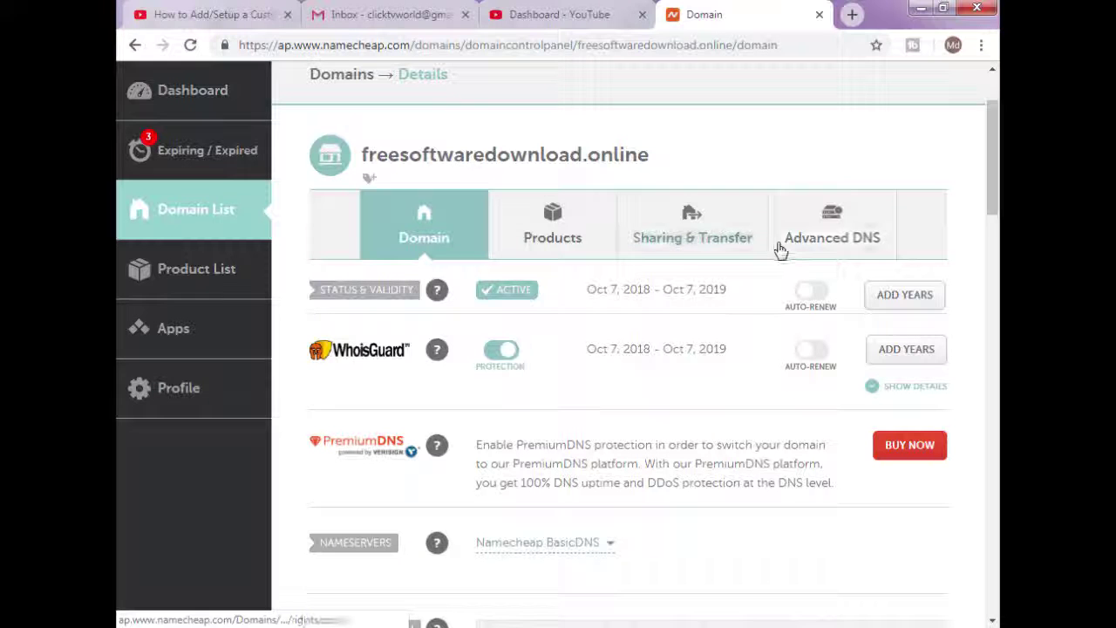
{"action": "left_click", "coordinate": [841, 249]}
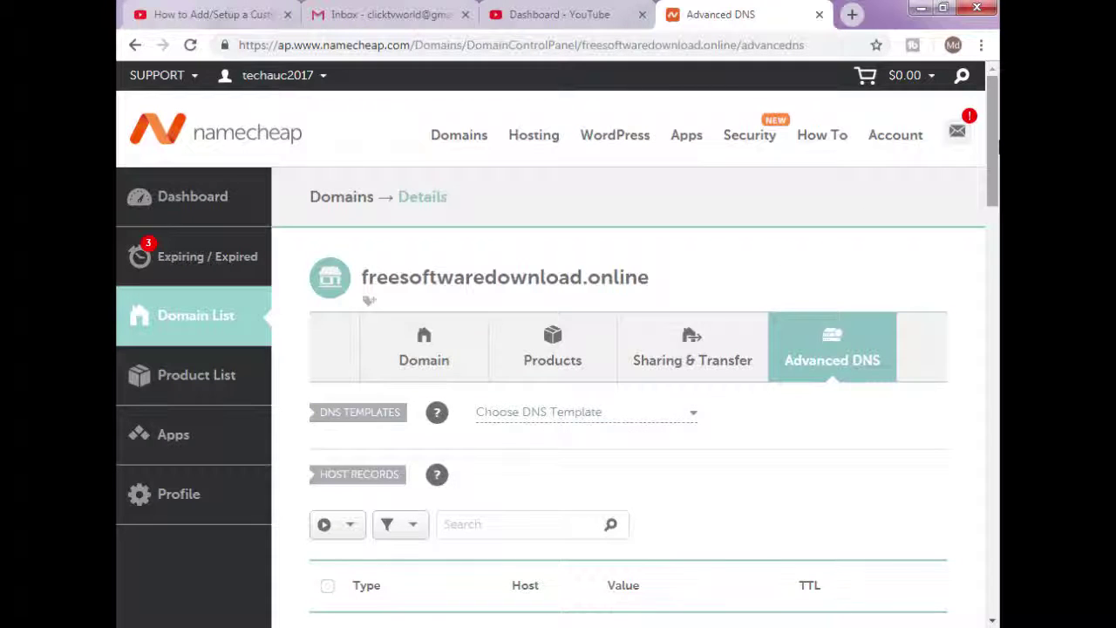
{"action": "left_click_drag", "start_coordinate": [999, 150], "coordinate": [999, 240]}
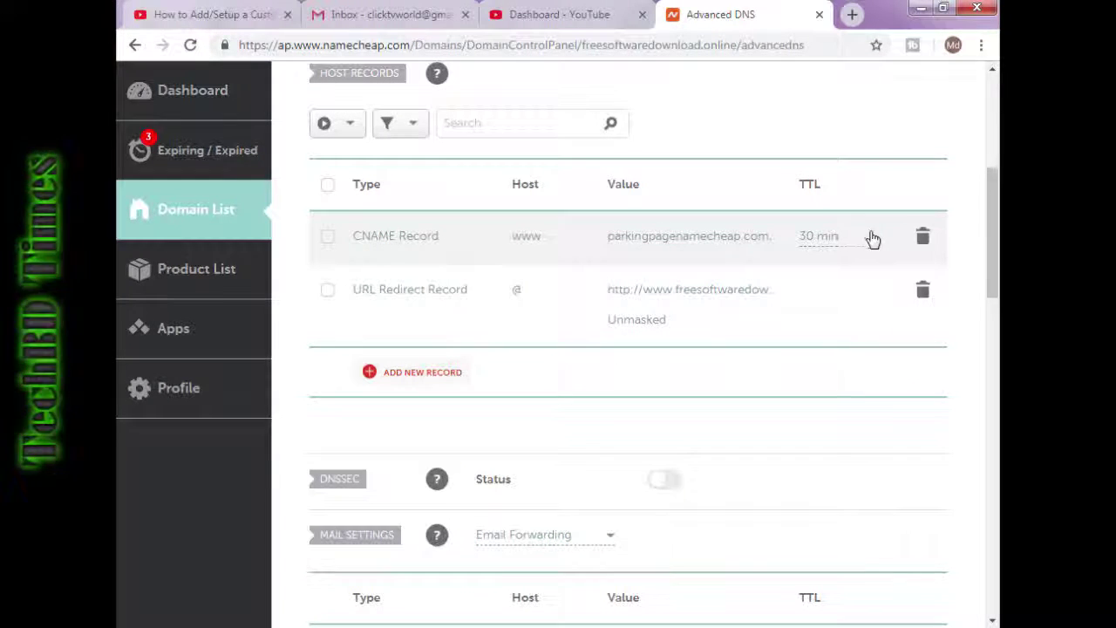
{"action": "left_click", "coordinate": [922, 241]}
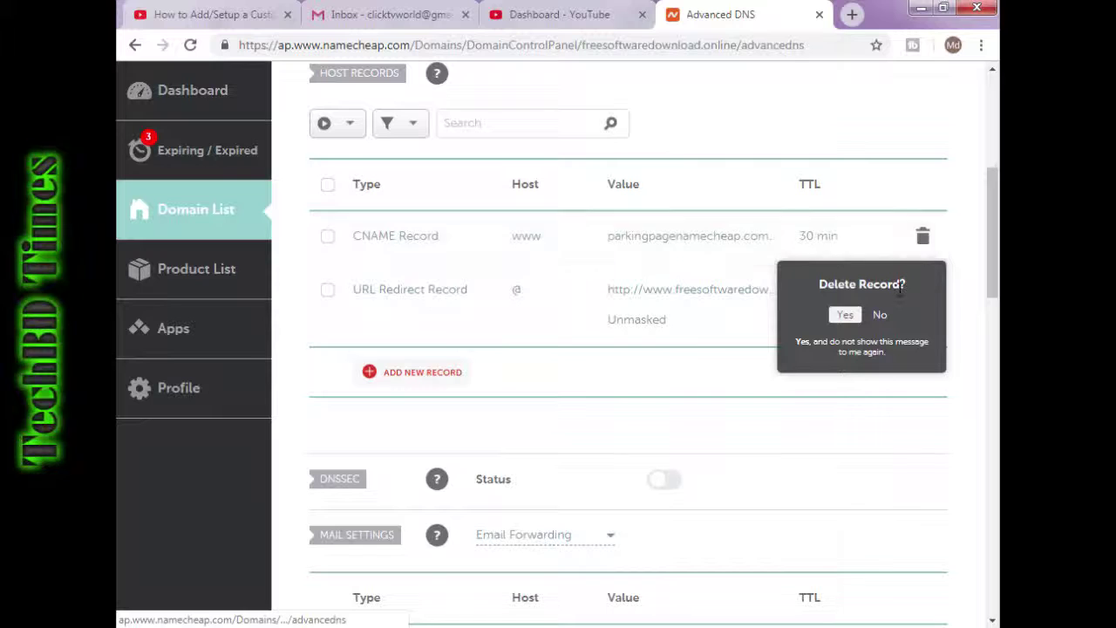
{"action": "left_click", "coordinate": [846, 316]}
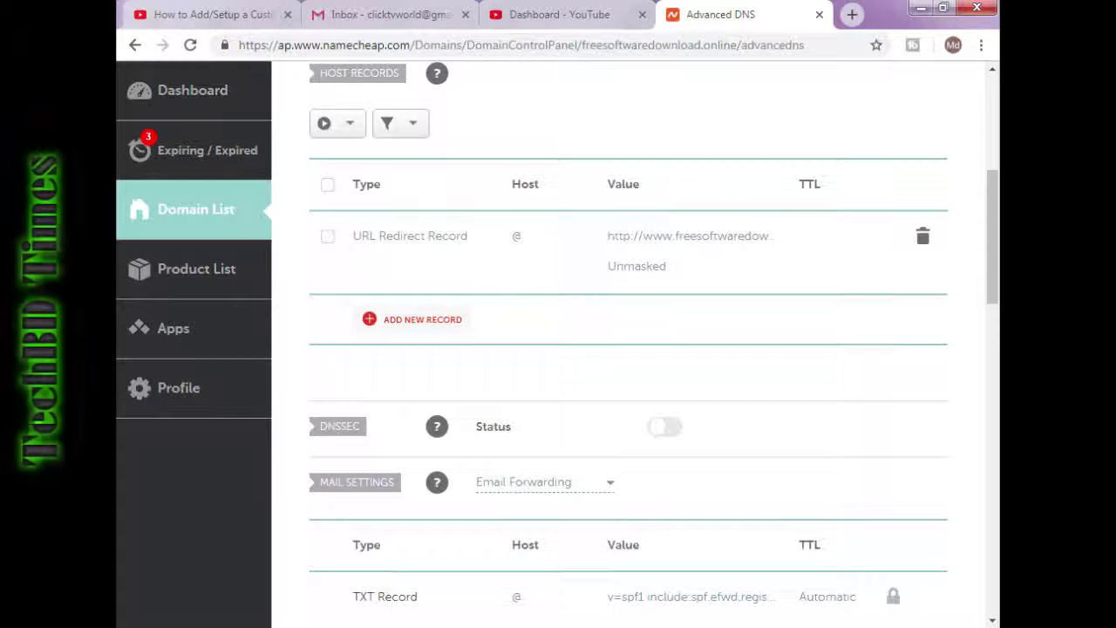
{"action": "scroll", "coordinate": [990, 414], "scroll_direction": "up", "scroll_amount": 2}
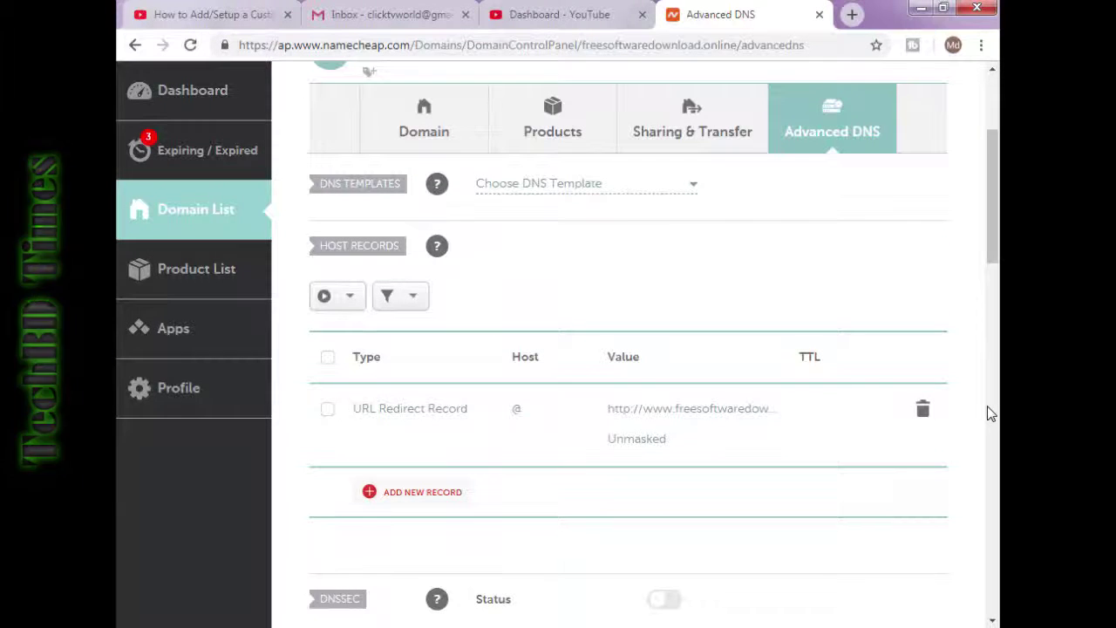
{"action": "scroll", "coordinate": [999, 251], "scroll_direction": "down", "scroll_amount": 2}
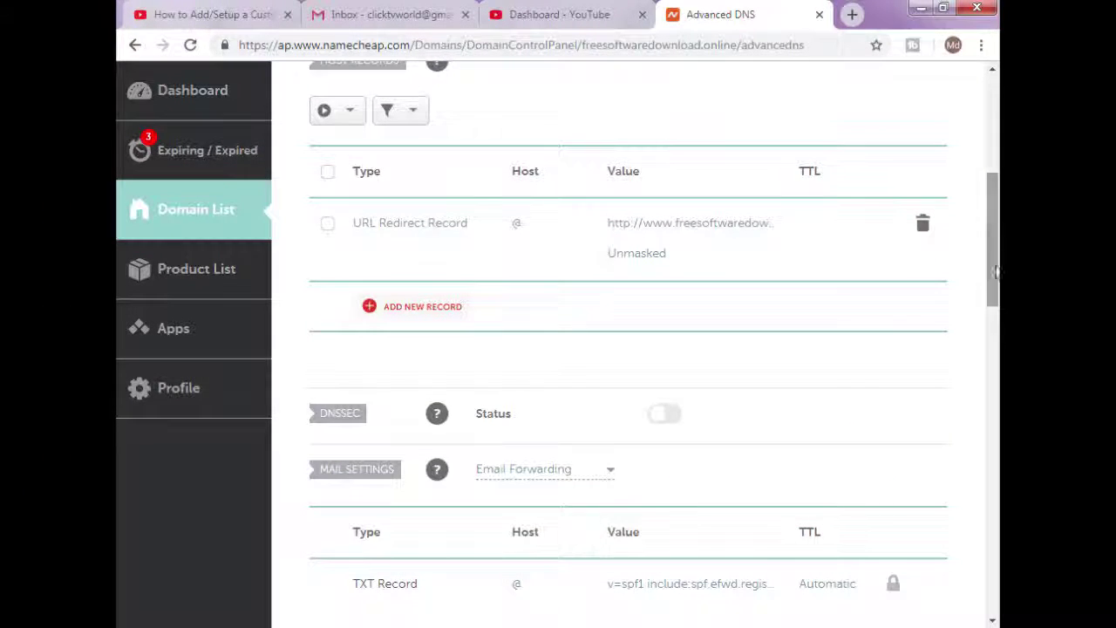
Step: Open Blogger in a new browser tab
{"action": "left_click", "coordinate": [852, 15]}
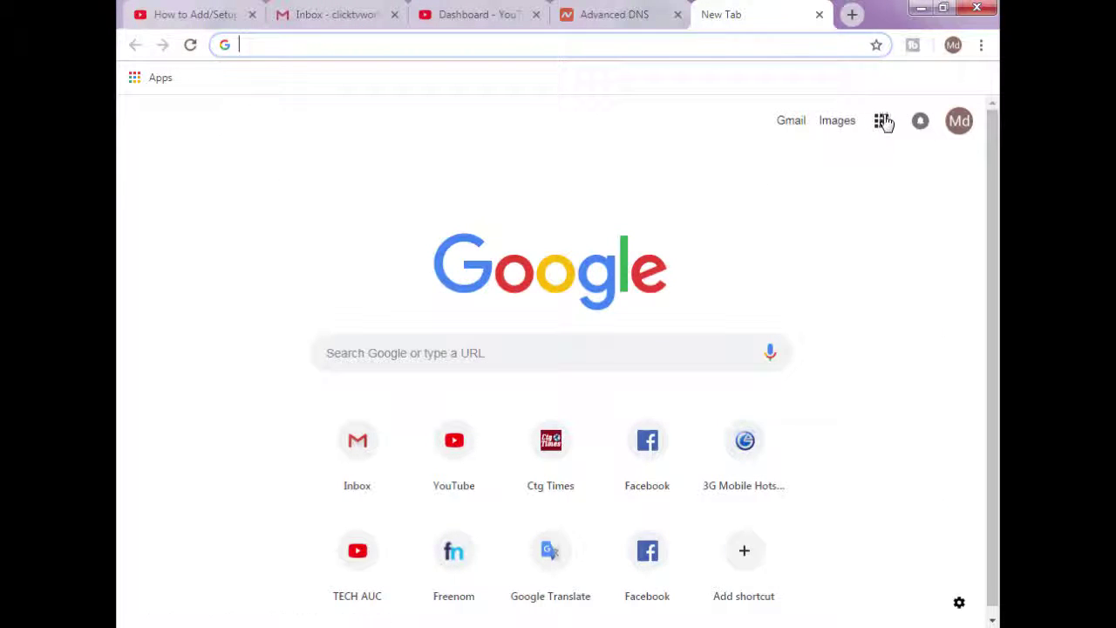
{"action": "left_click", "coordinate": [881, 120]}
{"action": "left_click", "coordinate": [832, 209]}
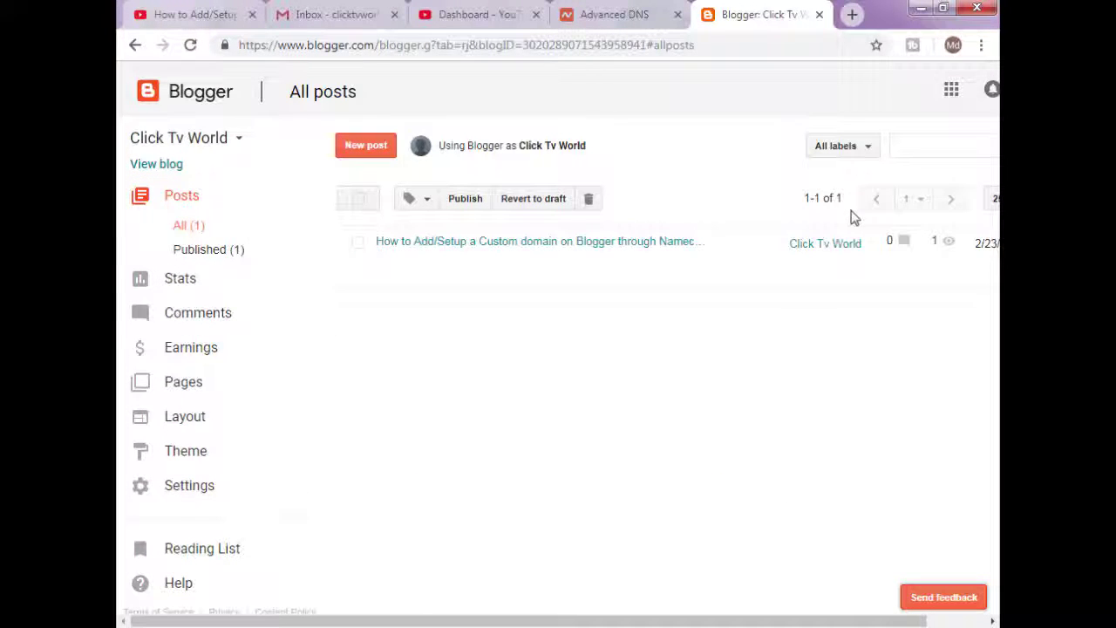
Step: View the live Click Tv World blog and examine its web address and published post
{"action": "left_click", "coordinate": [161, 174]}
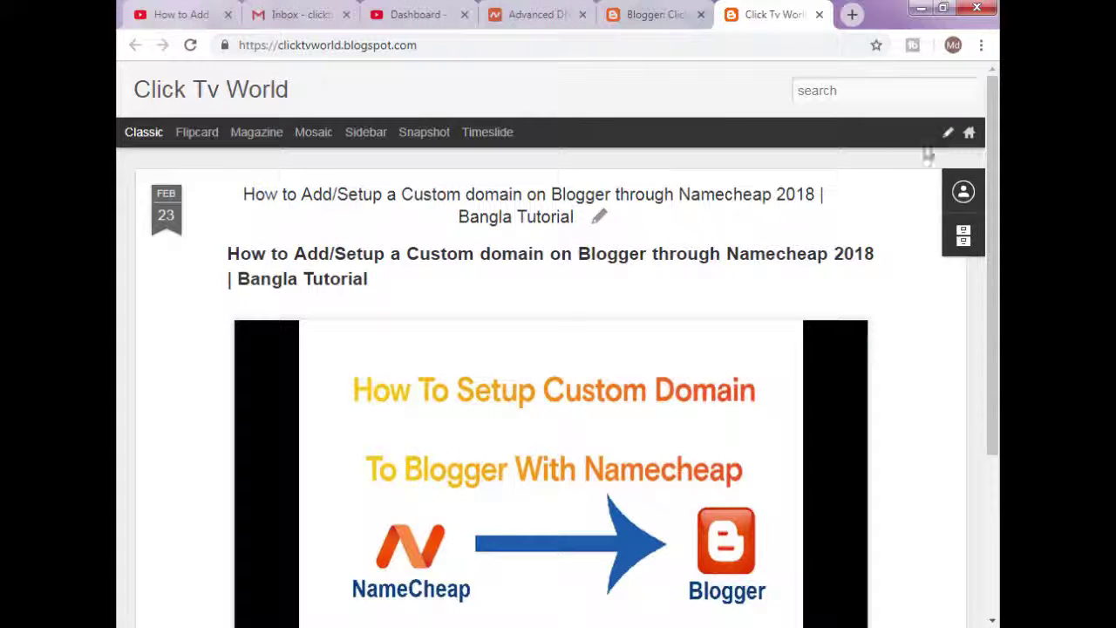
{"action": "left_click_drag", "start_coordinate": [279, 48], "coordinate": [332, 48]}
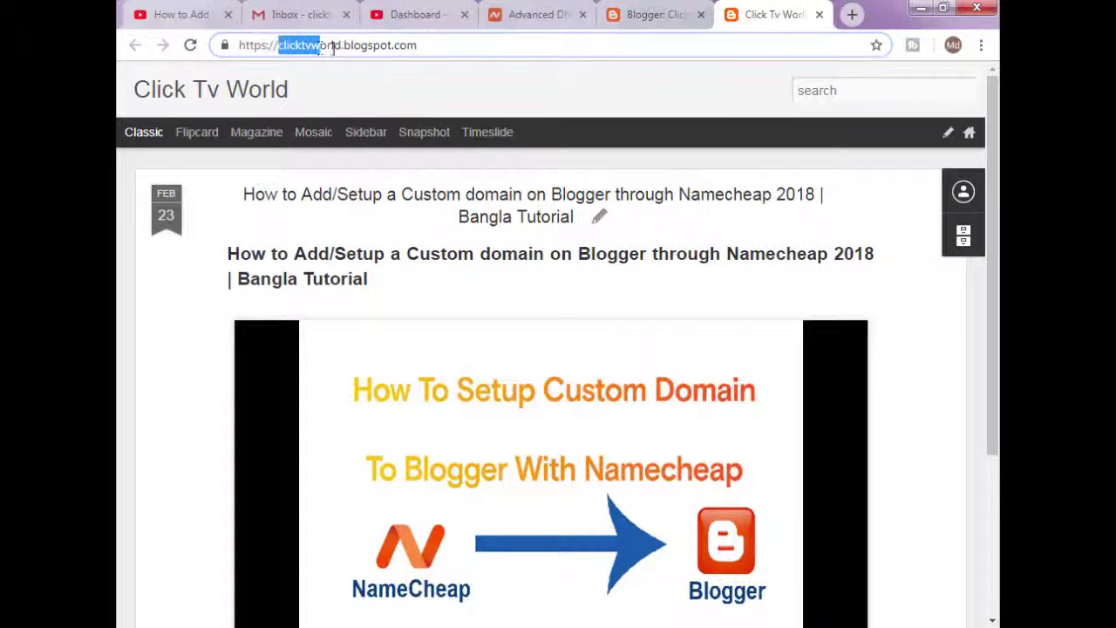
{"action": "left_click_drag", "start_coordinate": [482, 48], "coordinate": [240, 51]}
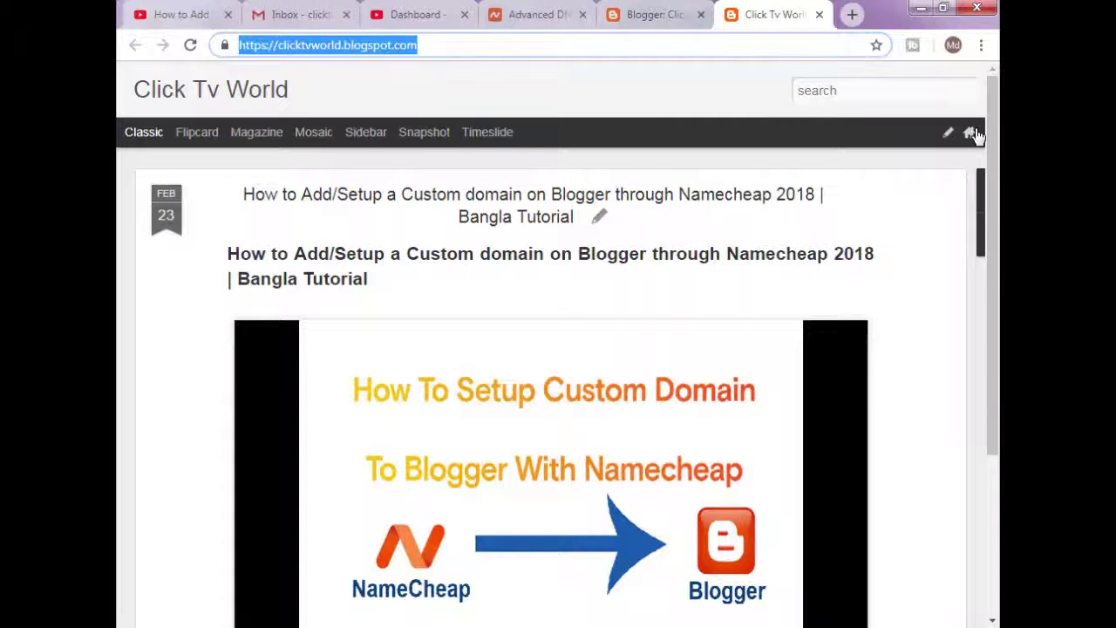
{"action": "left_click_drag", "start_coordinate": [992, 135], "coordinate": [992, 262]}
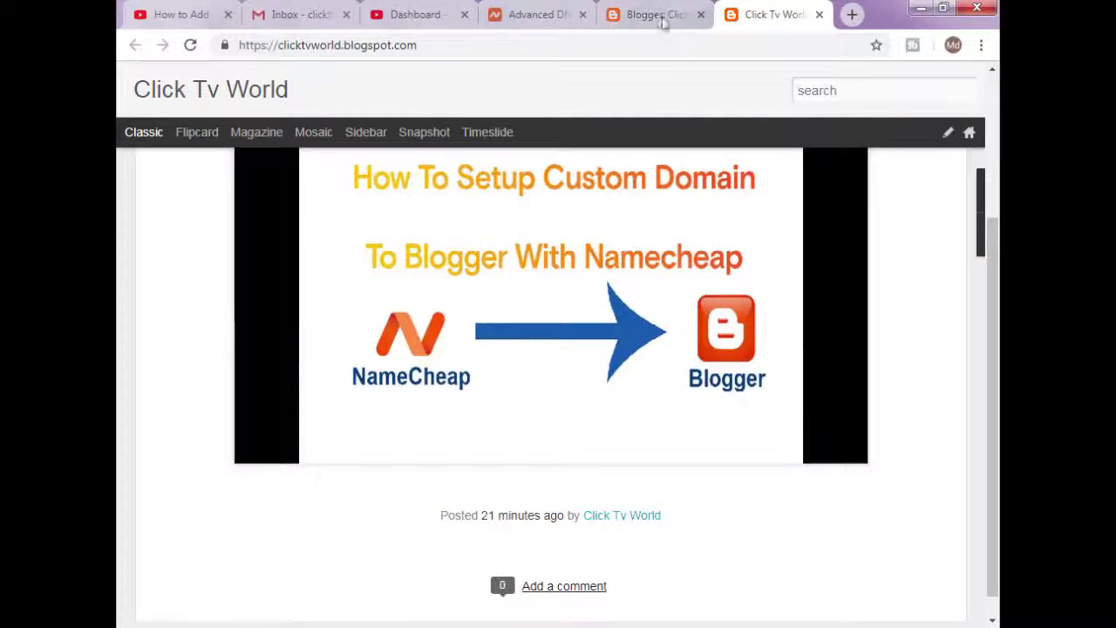
Step: Return to Blogger and open the third-party domain setup for the blog address in the basic settings
{"action": "left_click", "coordinate": [654, 15]}
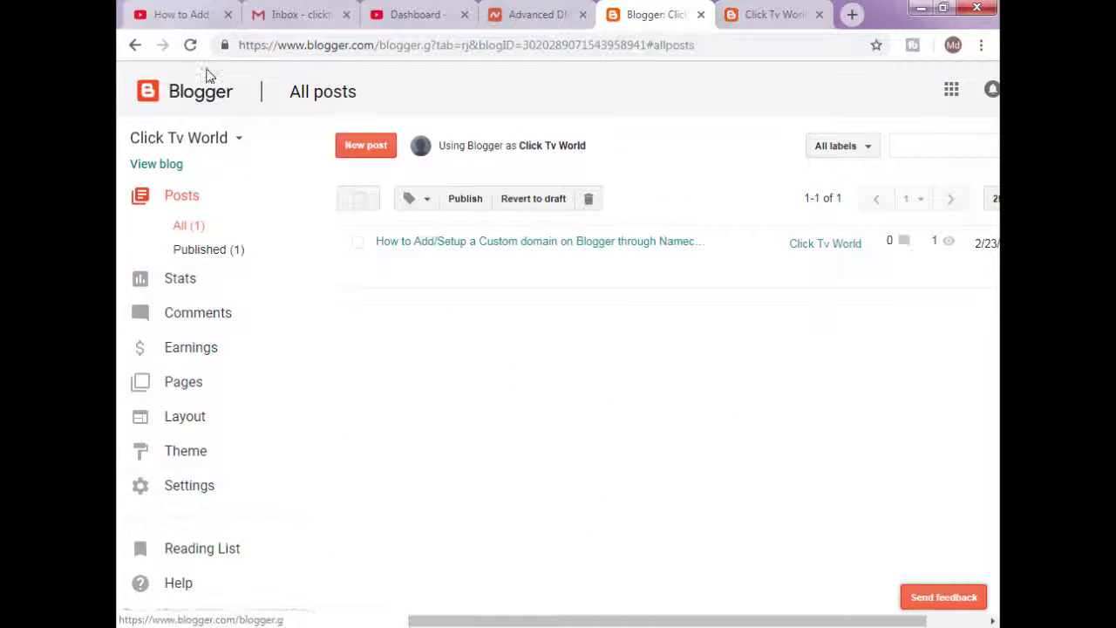
{"action": "left_click", "coordinate": [194, 488]}
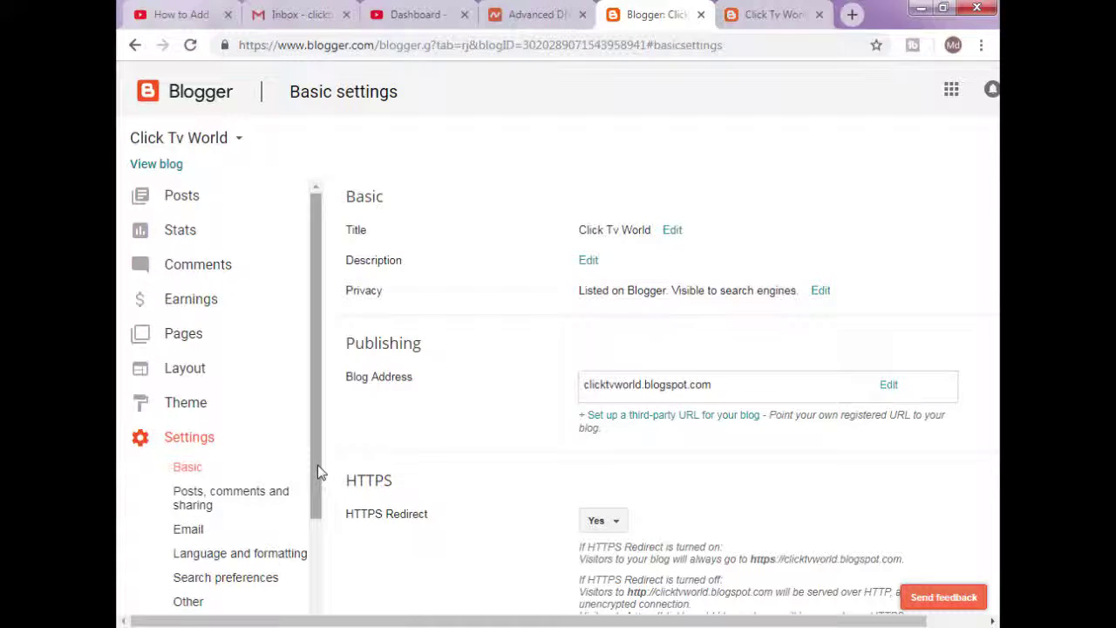
{"action": "left_click_drag", "start_coordinate": [317, 465], "coordinate": [315, 519]}
{"action": "key", "text": "ctrl+minus"}
{"action": "left_click", "coordinate": [580, 262]}
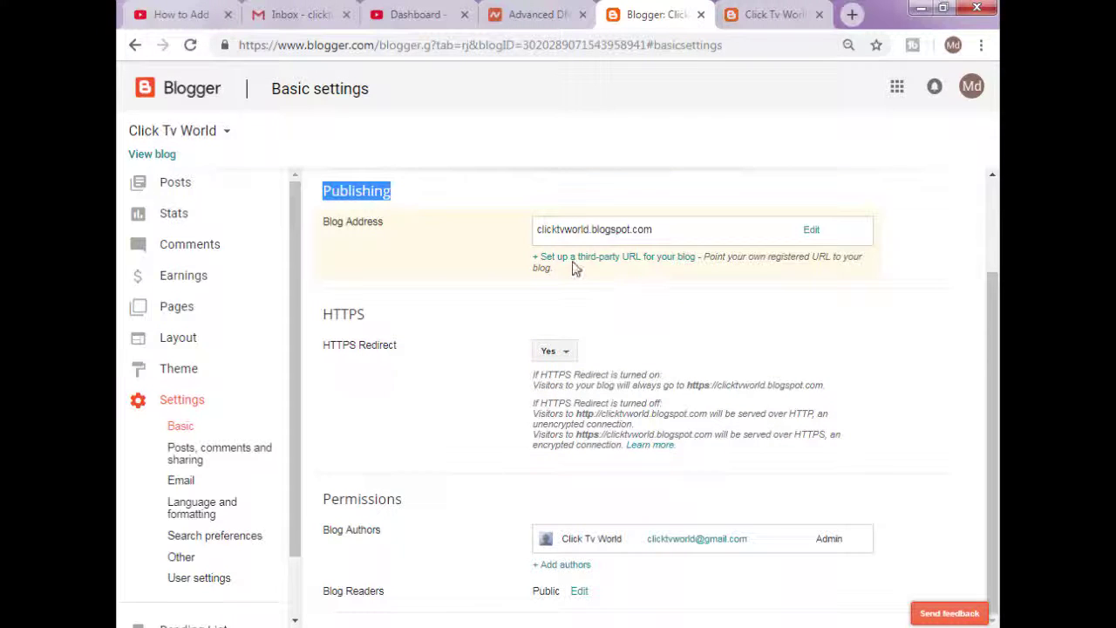
{"action": "left_click", "coordinate": [581, 262]}
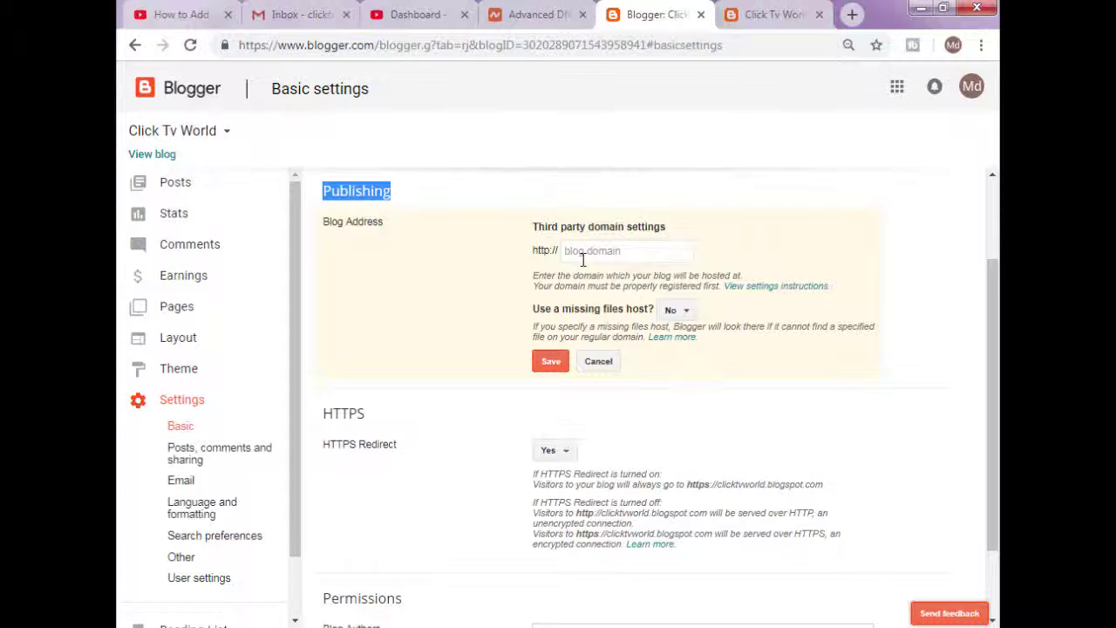
{"action": "left_click", "coordinate": [530, 15]}
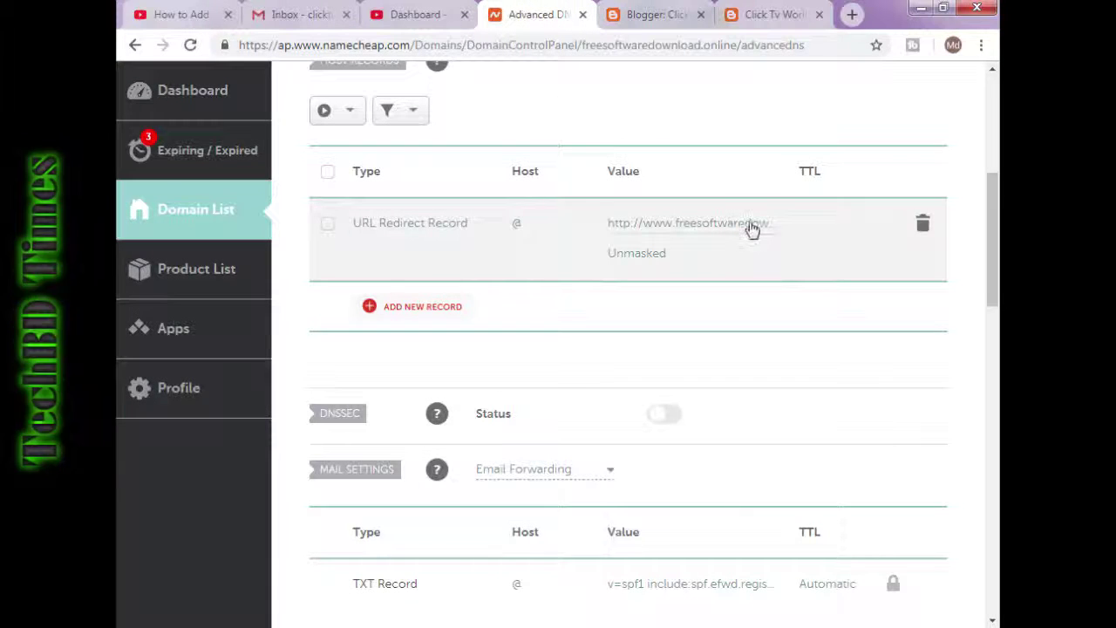
{"action": "left_click", "coordinate": [703, 226]}
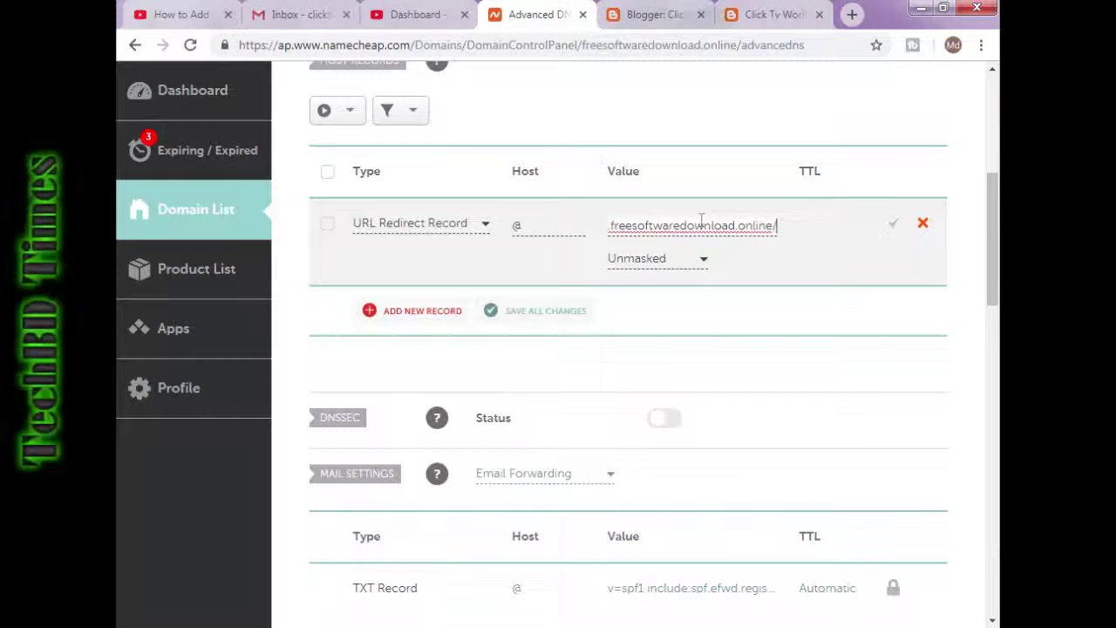
{"action": "left_click_drag", "start_coordinate": [772, 225], "coordinate": [643, 227]}
{"action": "right_click", "coordinate": [645, 228]}
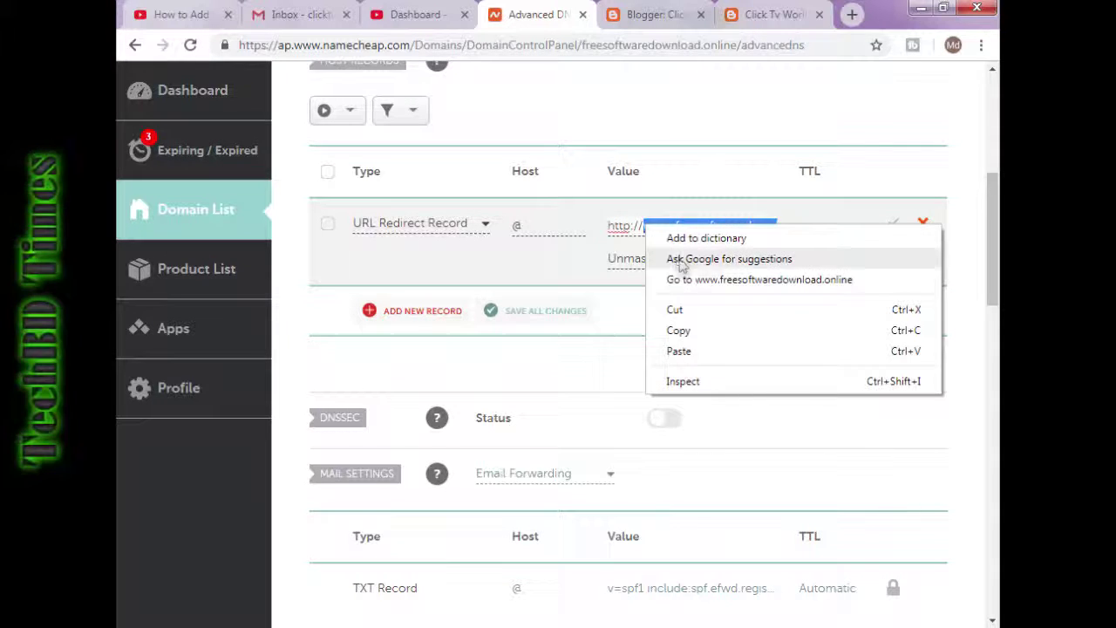
{"action": "left_click", "coordinate": [679, 330]}
{"action": "left_click", "coordinate": [767, 14]}
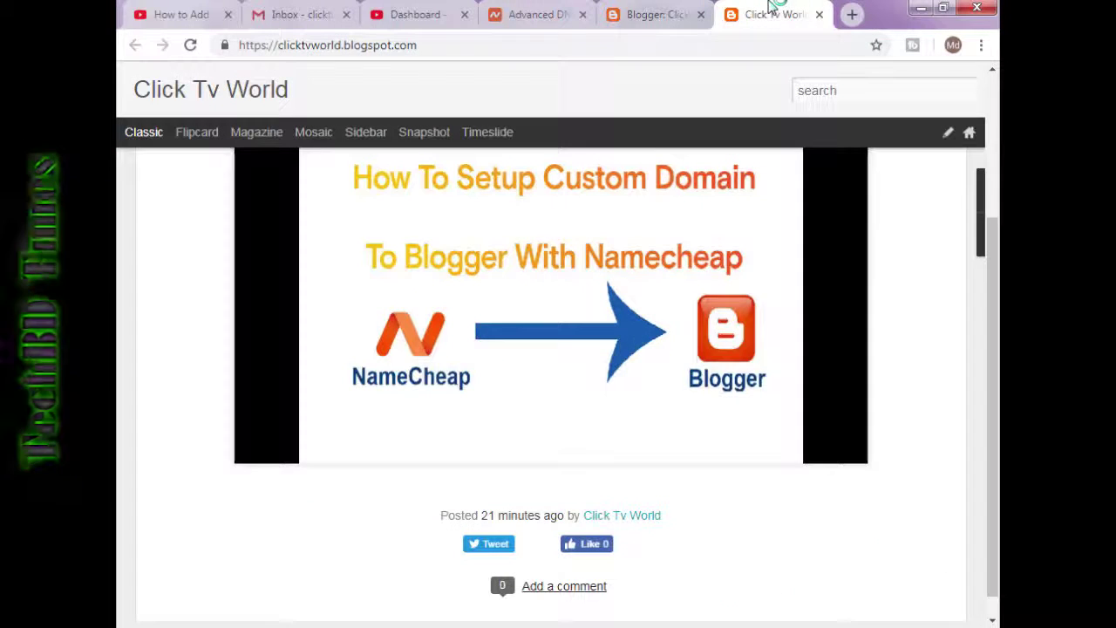
{"action": "left_click", "coordinate": [654, 14]}
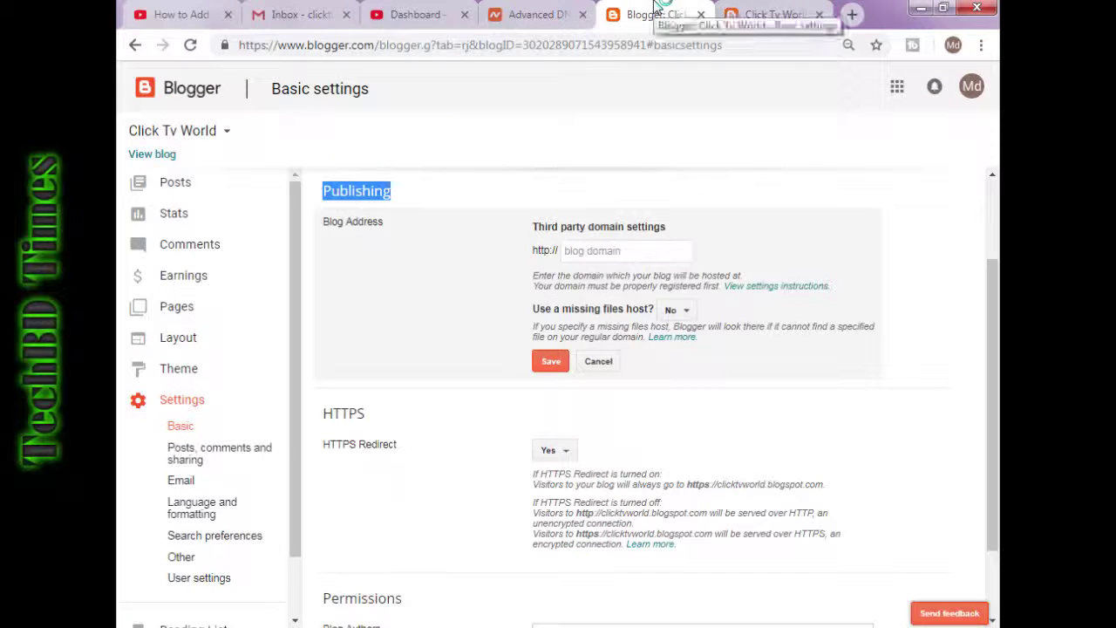
{"action": "left_click", "coordinate": [615, 249]}
{"action": "right_click", "coordinate": [612, 248]}
{"action": "left_click", "coordinate": [674, 373]}
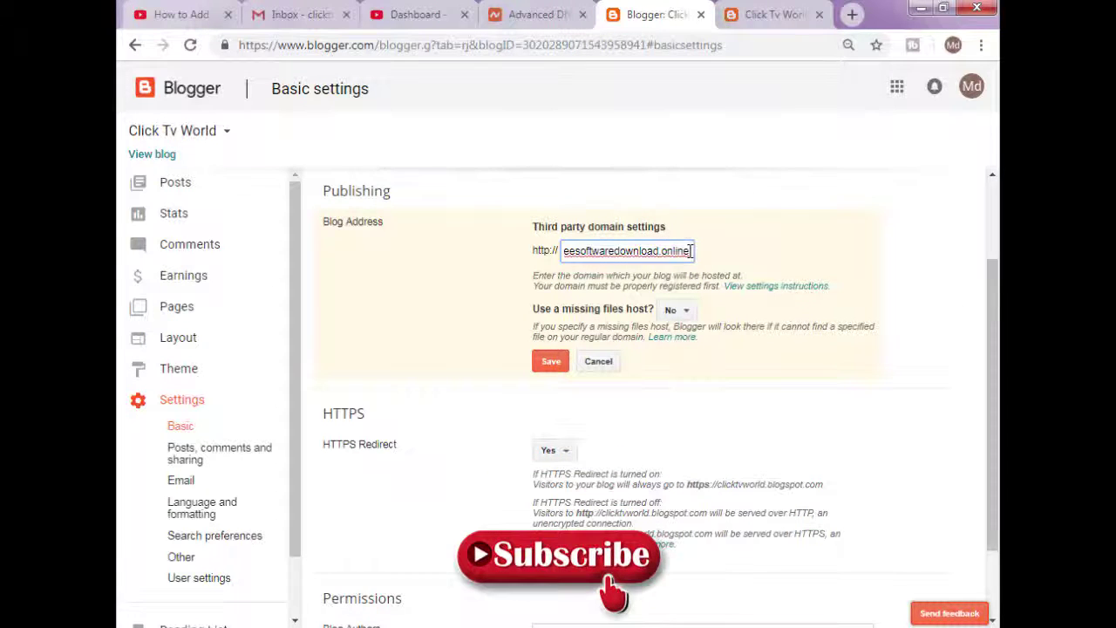
{"action": "left_click_drag", "start_coordinate": [694, 251], "coordinate": [566, 253]}
{"action": "left_click", "coordinate": [565, 252]}
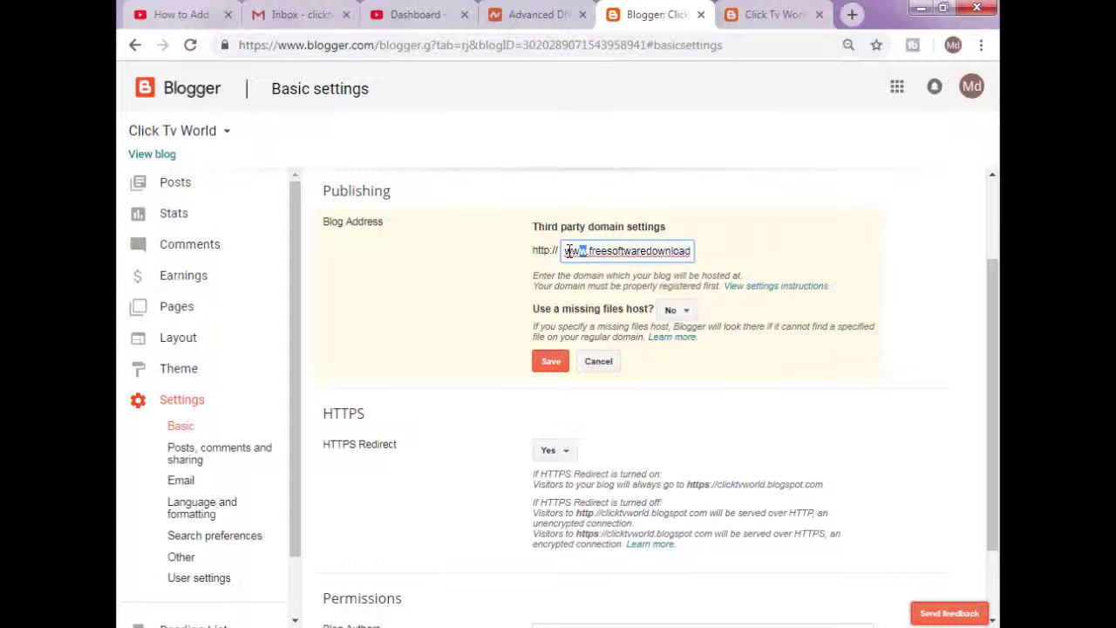
{"action": "left_click", "coordinate": [745, 251]}
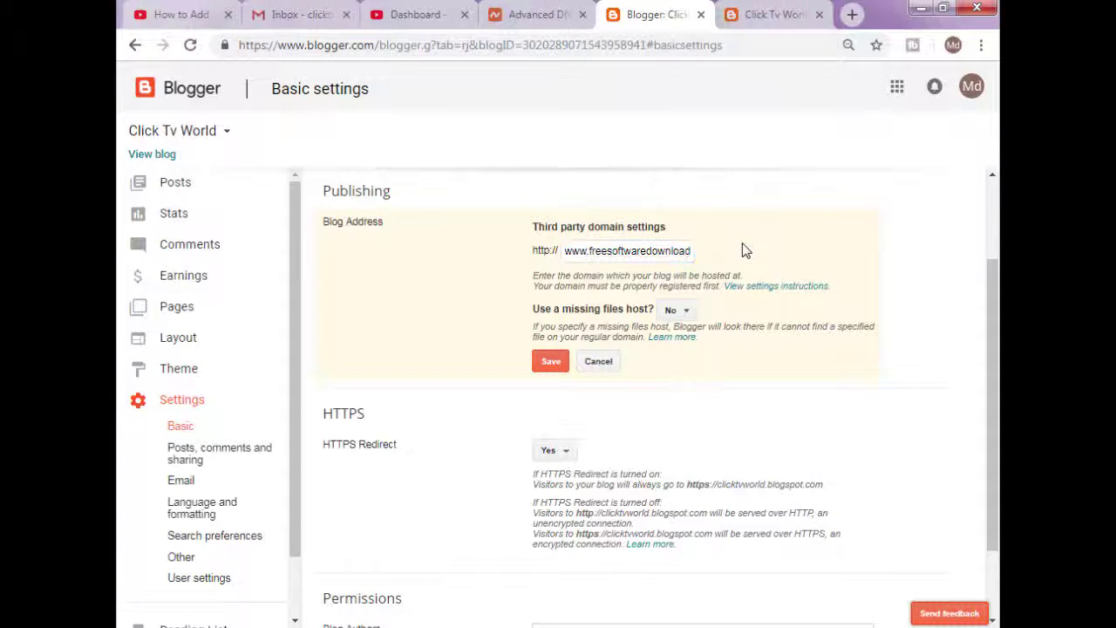
{"action": "left_click", "coordinate": [555, 365]}
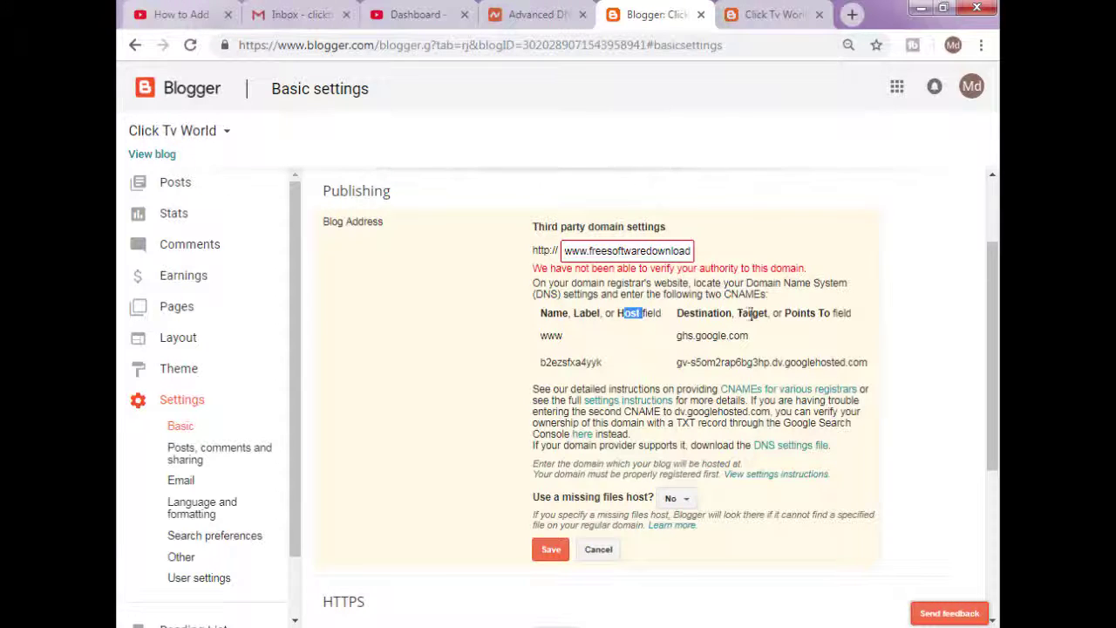
Step: Add a CNAME record to the Namecheap host records, using the host www copied from Blogger's CNAME instructions
{"action": "left_click_drag", "start_coordinate": [797, 316], "coordinate": [828, 316]}
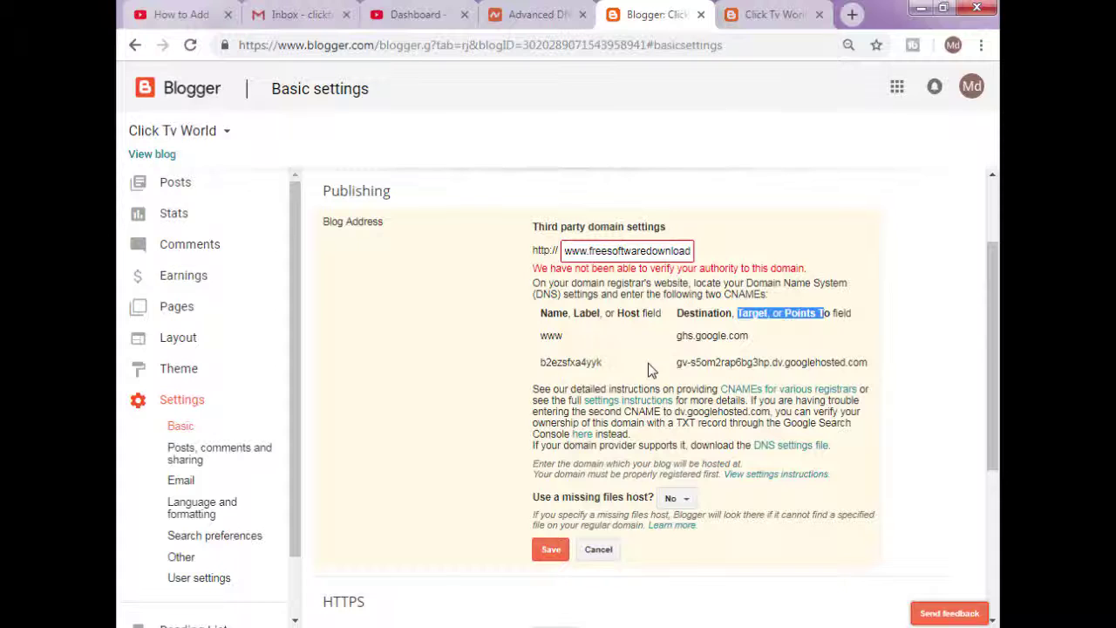
{"action": "left_click", "coordinate": [539, 338]}
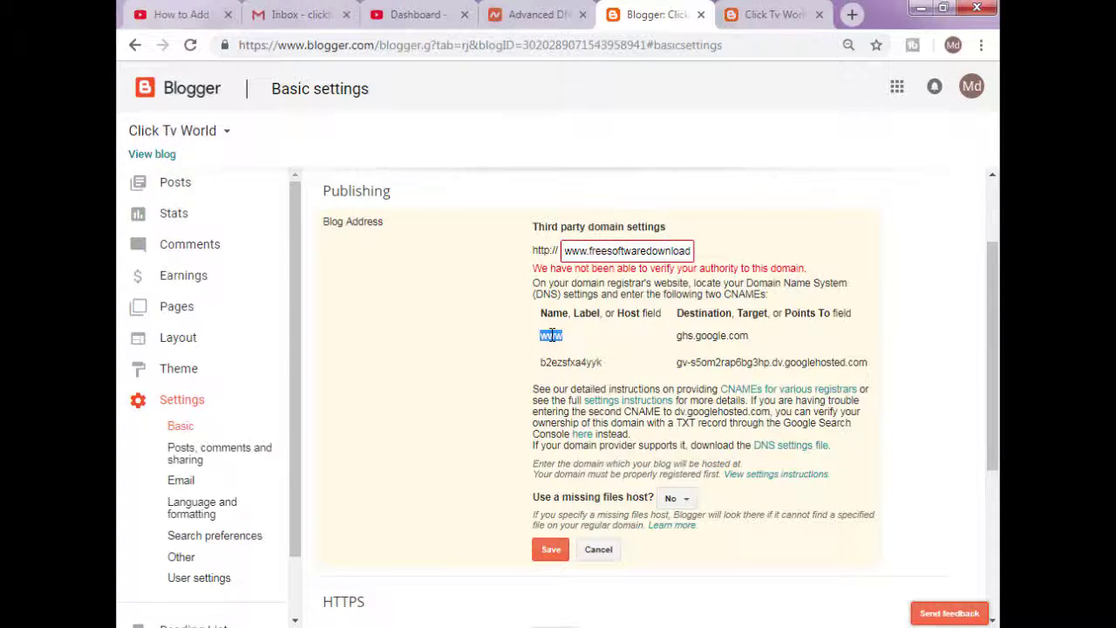
{"action": "right_click", "coordinate": [553, 339]}
{"action": "left_click", "coordinate": [578, 350]}
{"action": "left_click", "coordinate": [536, 15]}
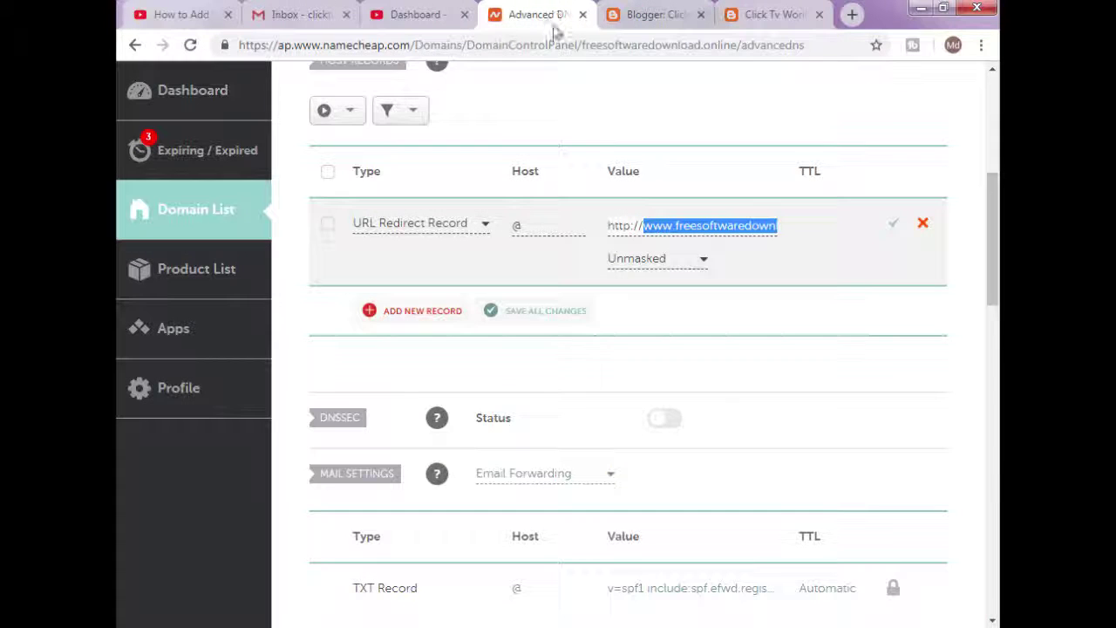
{"action": "left_click", "coordinate": [404, 321]}
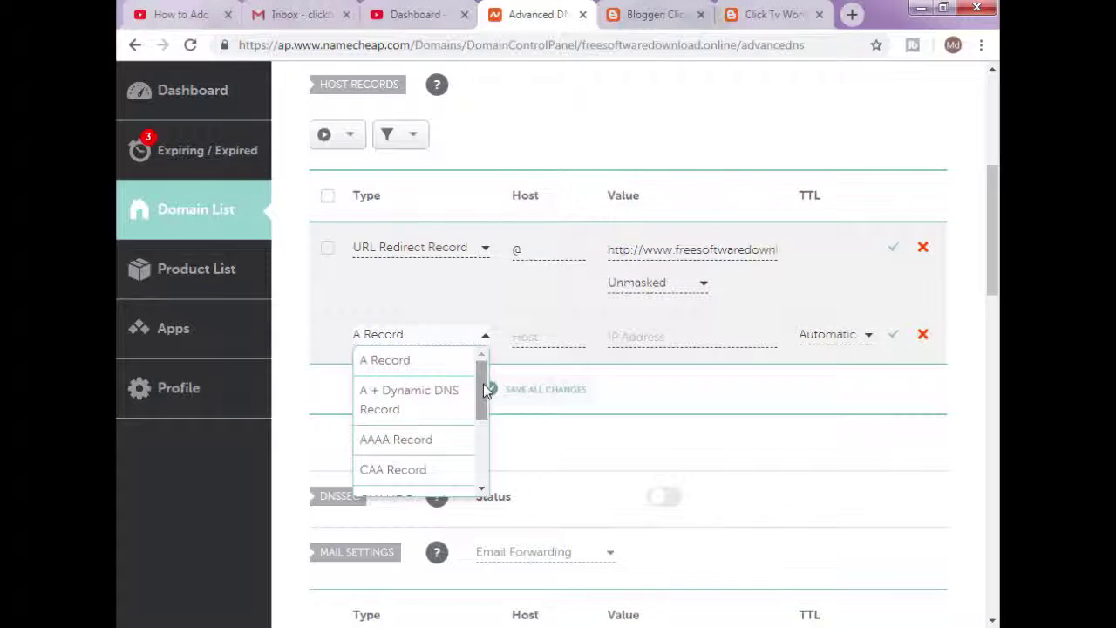
{"action": "left_click_drag", "start_coordinate": [483, 390], "coordinate": [480, 422]}
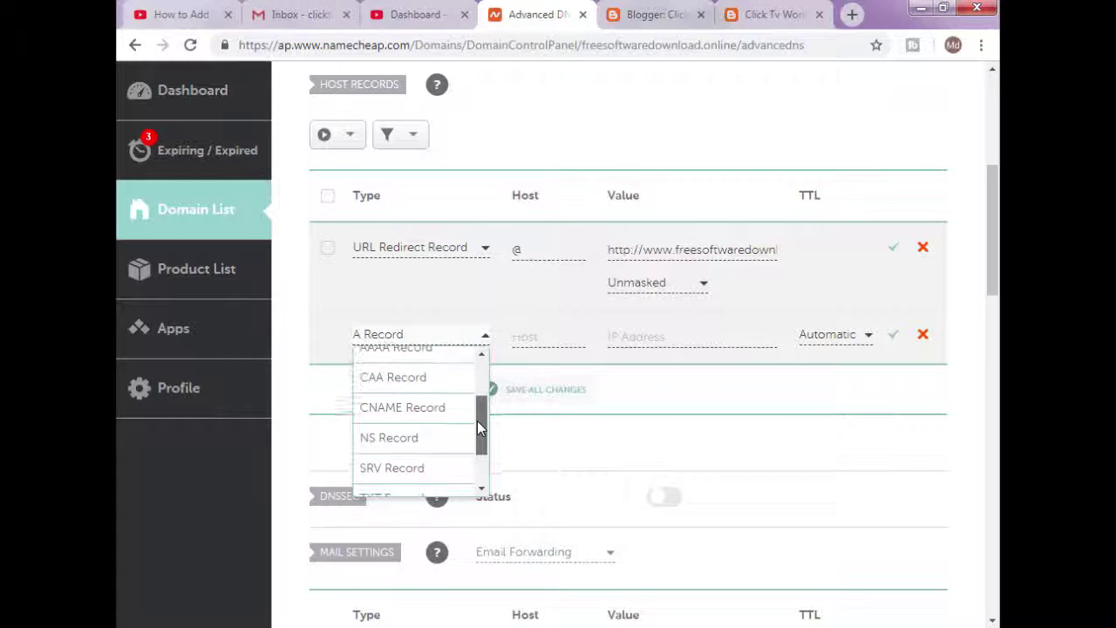
{"action": "left_click", "coordinate": [423, 415]}
{"action": "right_click", "coordinate": [537, 345]}
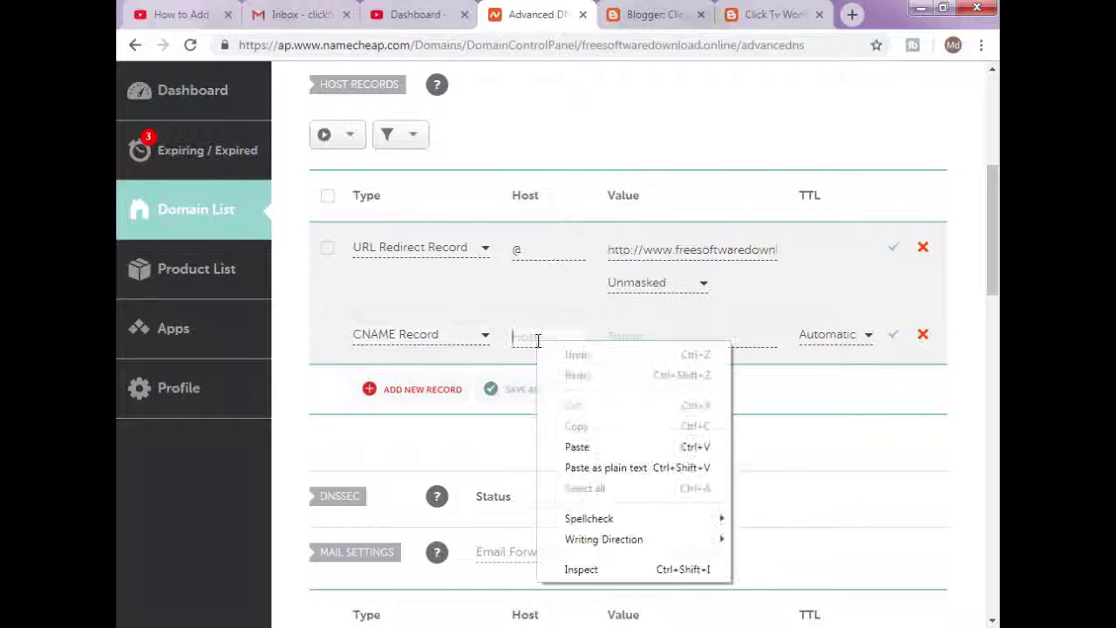
{"action": "left_click", "coordinate": [576, 447]}
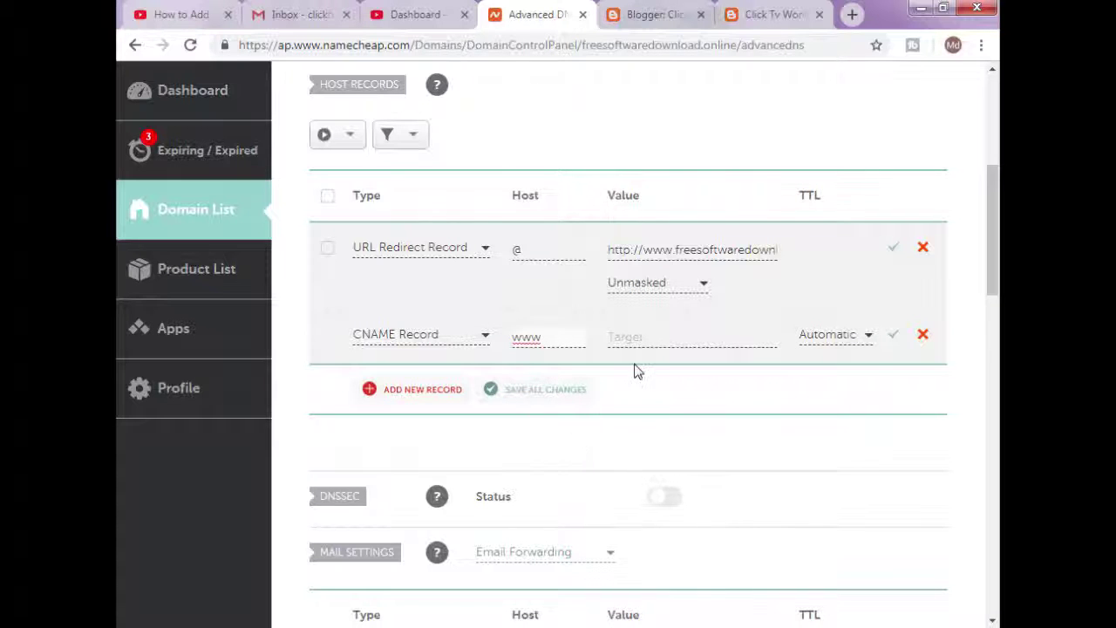
Step: Copy ghs.google.com from Blogger as the www CNAME record's target in Namecheap, keep TTL Automatic, and save the record
{"action": "left_click", "coordinate": [642, 336]}
{"action": "left_click", "coordinate": [663, 14]}
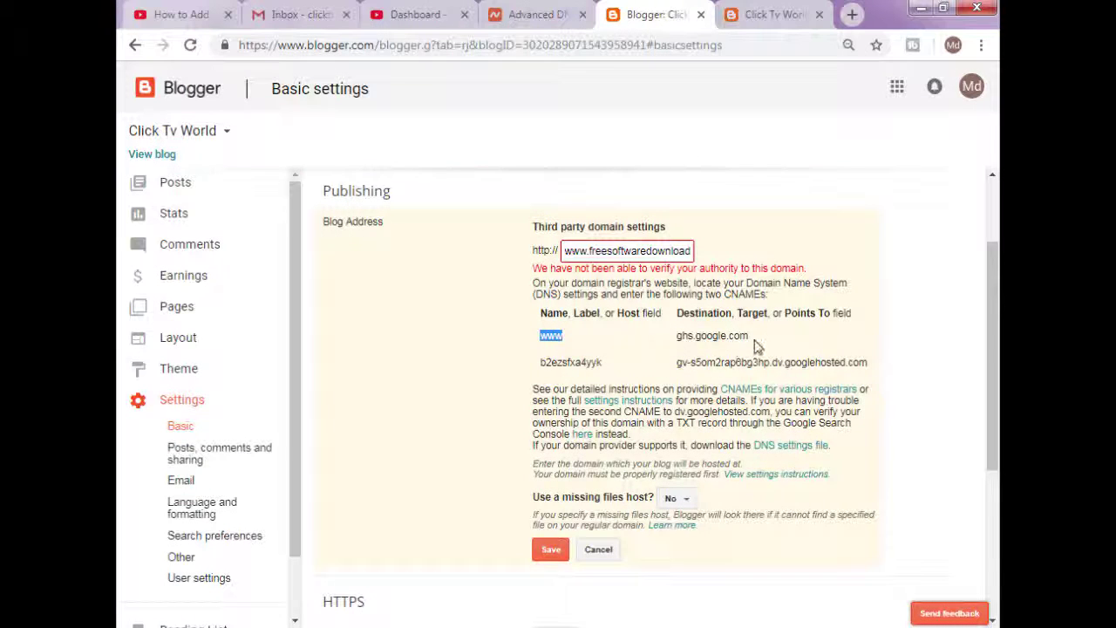
{"action": "left_click_drag", "start_coordinate": [757, 346], "coordinate": [708, 340]}
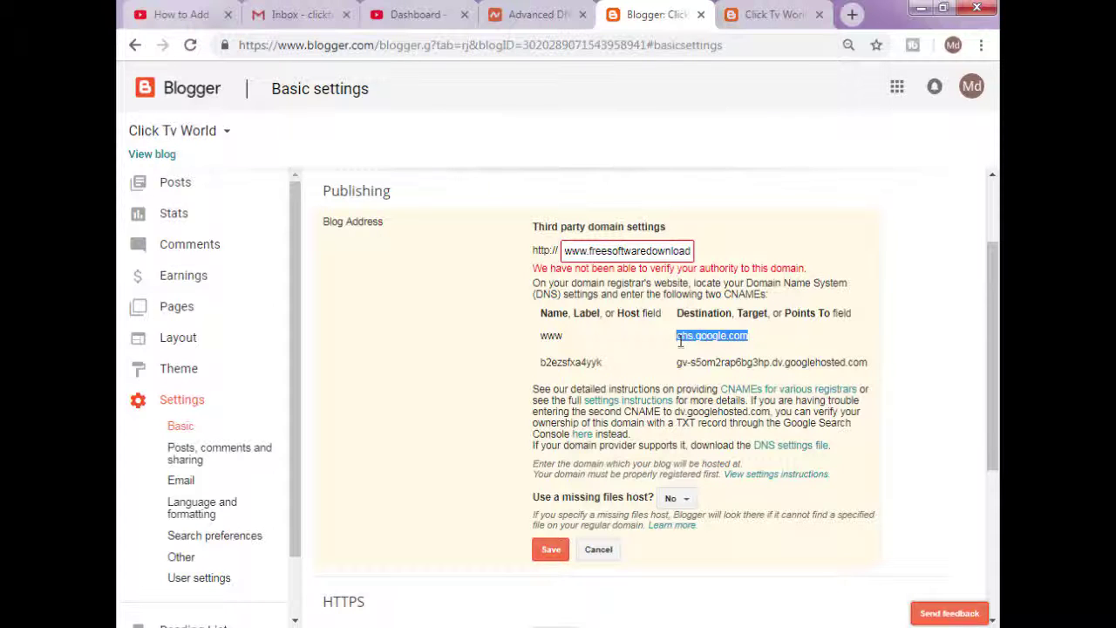
{"action": "right_click", "coordinate": [680, 341]}
{"action": "left_click", "coordinate": [698, 354]}
{"action": "left_click", "coordinate": [533, 14]}
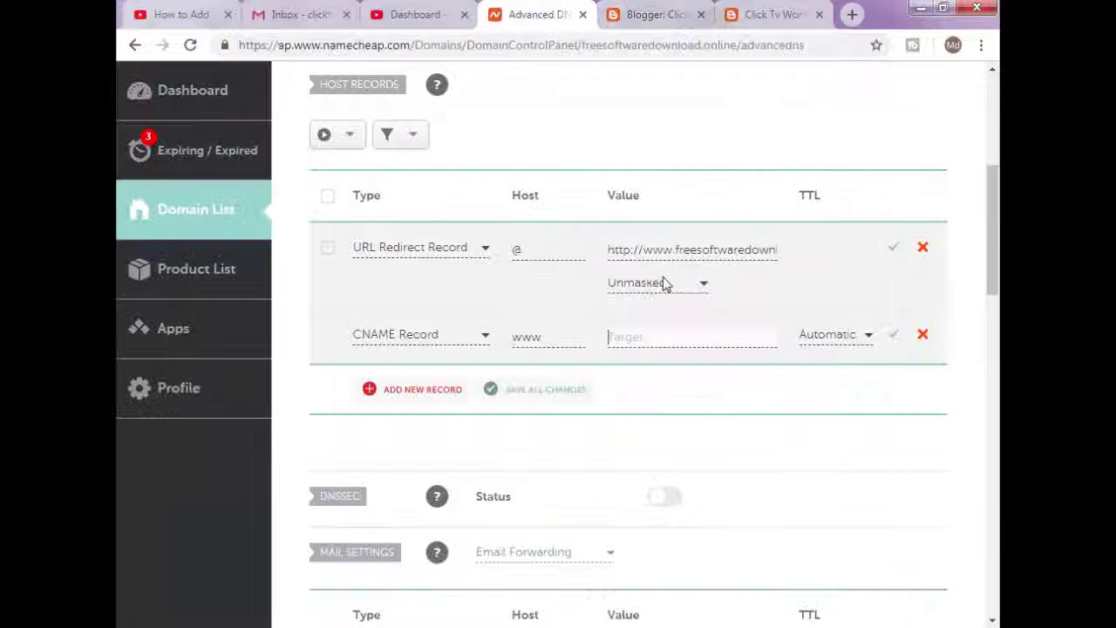
{"action": "right_click", "coordinate": [655, 337]}
{"action": "left_click", "coordinate": [705, 440]}
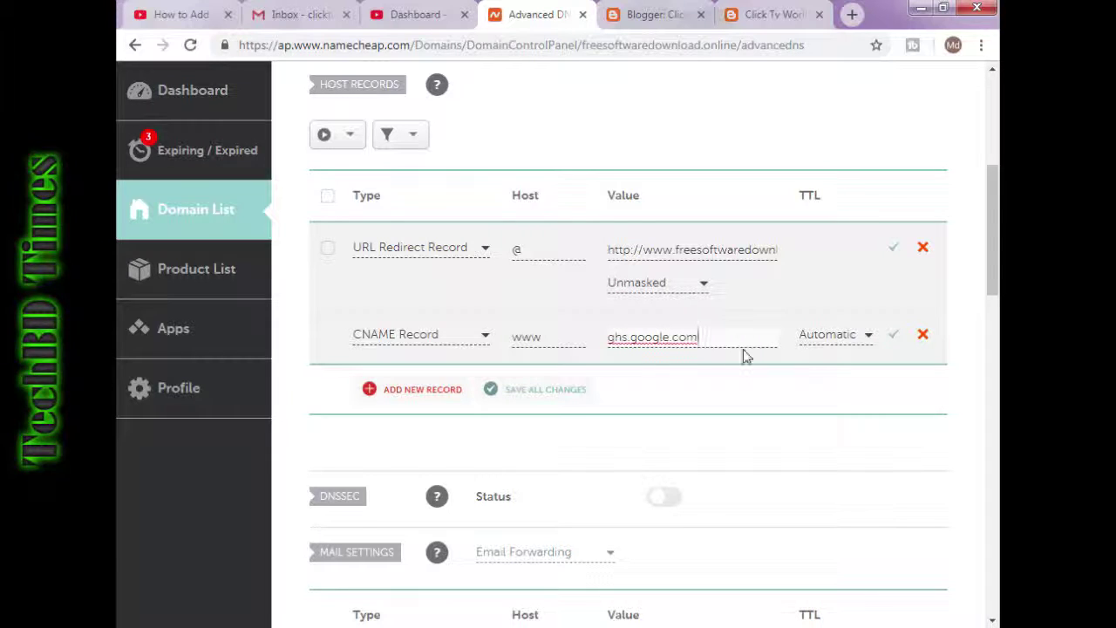
{"action": "left_click", "coordinate": [853, 345]}
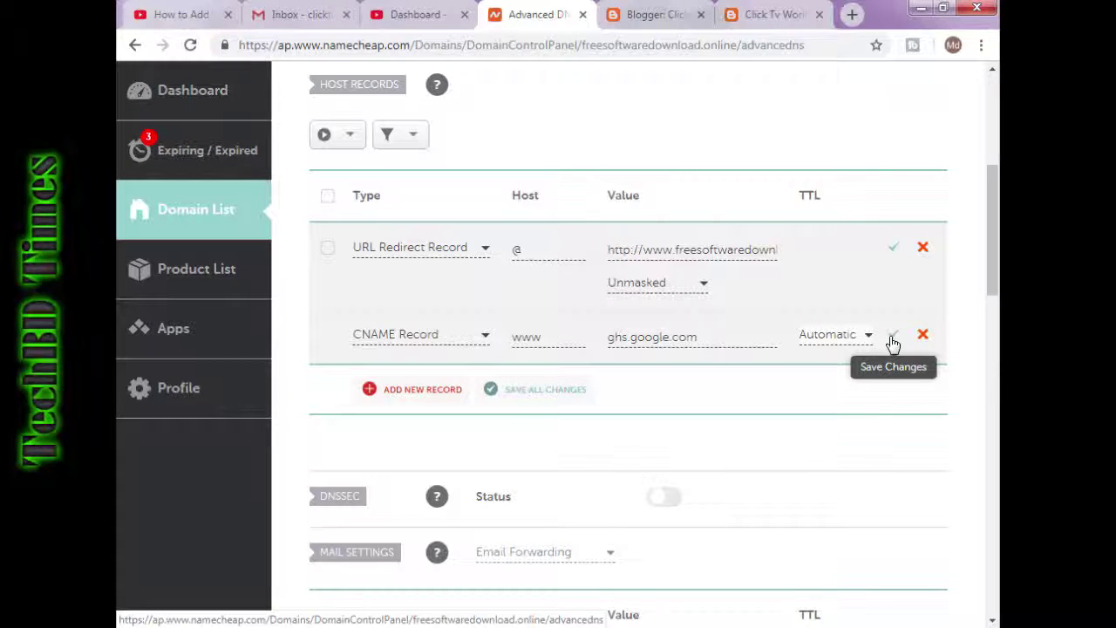
{"action": "left_click", "coordinate": [893, 339]}
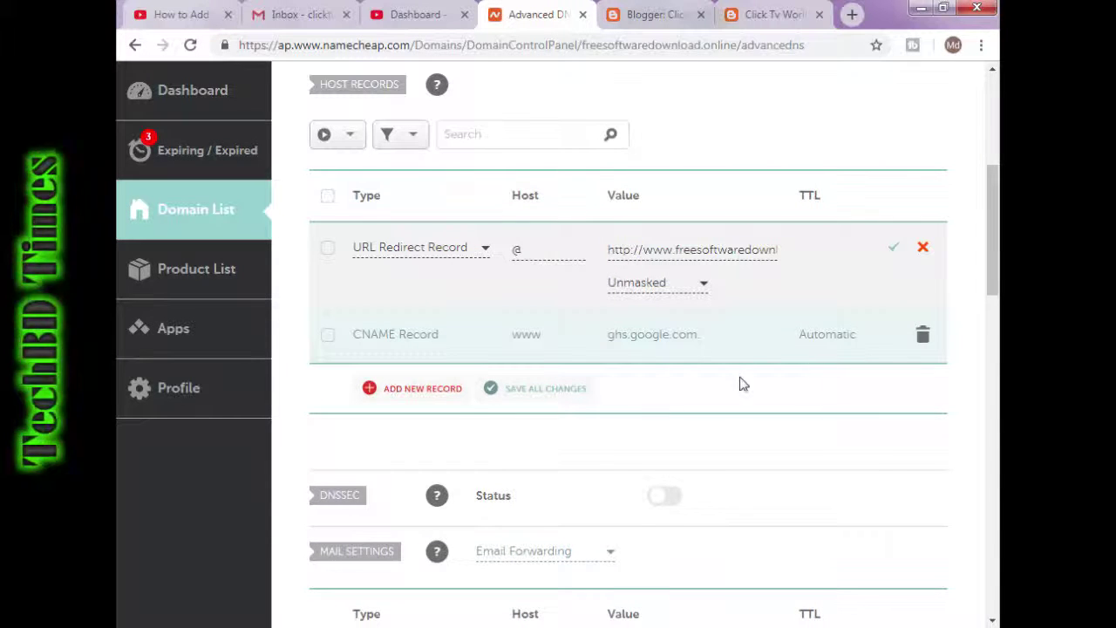
Step: Add a second CNAME record in Namecheap, pasting the verification host name from Blogger's second CNAME entry as its host
{"action": "left_click", "coordinate": [656, 12]}
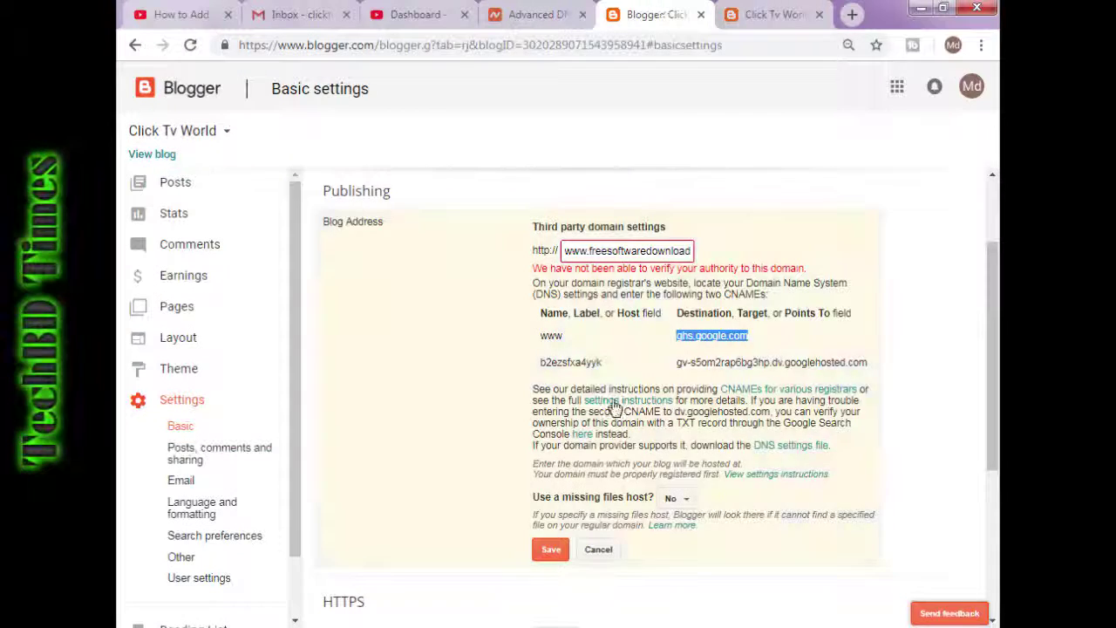
{"action": "left_click", "coordinate": [543, 365]}
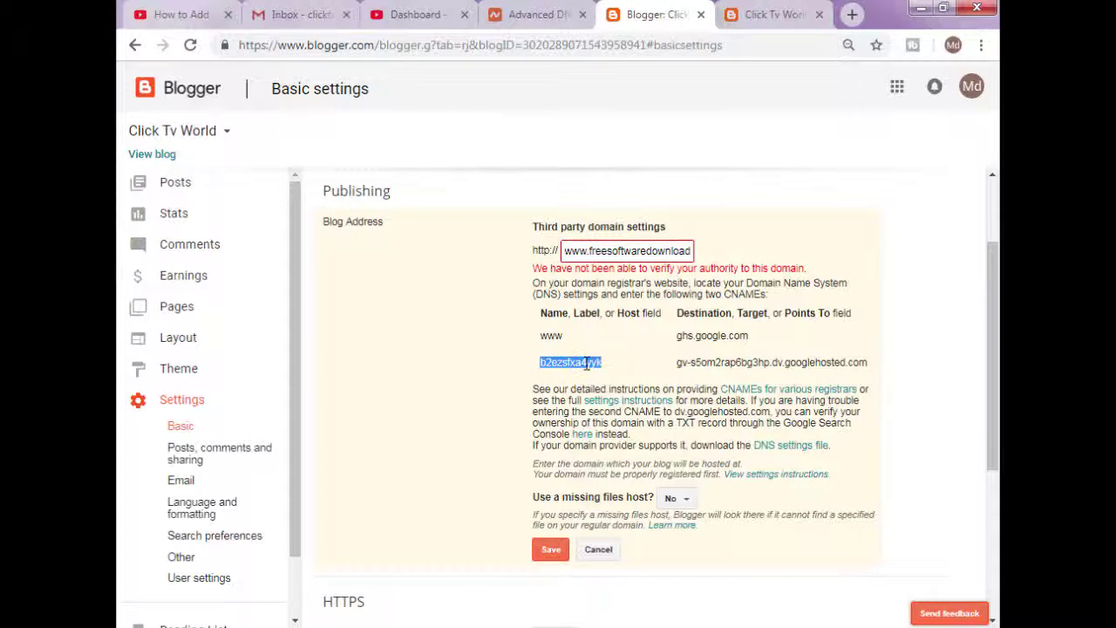
{"action": "right_click", "coordinate": [599, 367]}
{"action": "left_click", "coordinate": [619, 378]}
{"action": "left_click", "coordinate": [533, 14]}
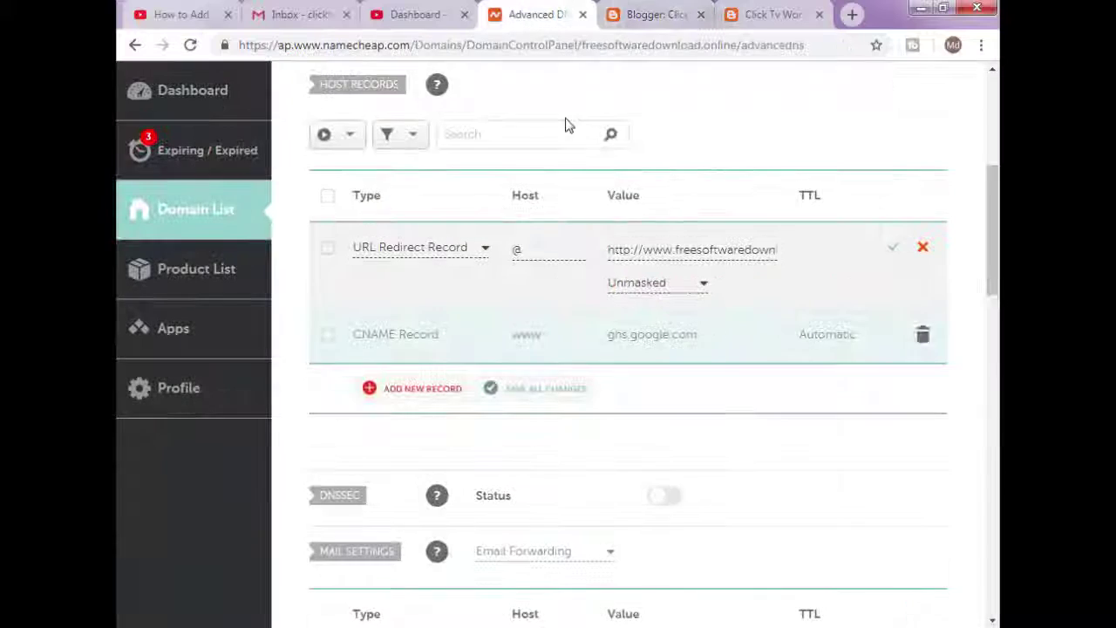
{"action": "left_click", "coordinate": [410, 389]}
{"action": "left_click_drag", "start_coordinate": [484, 359], "coordinate": [479, 398]}
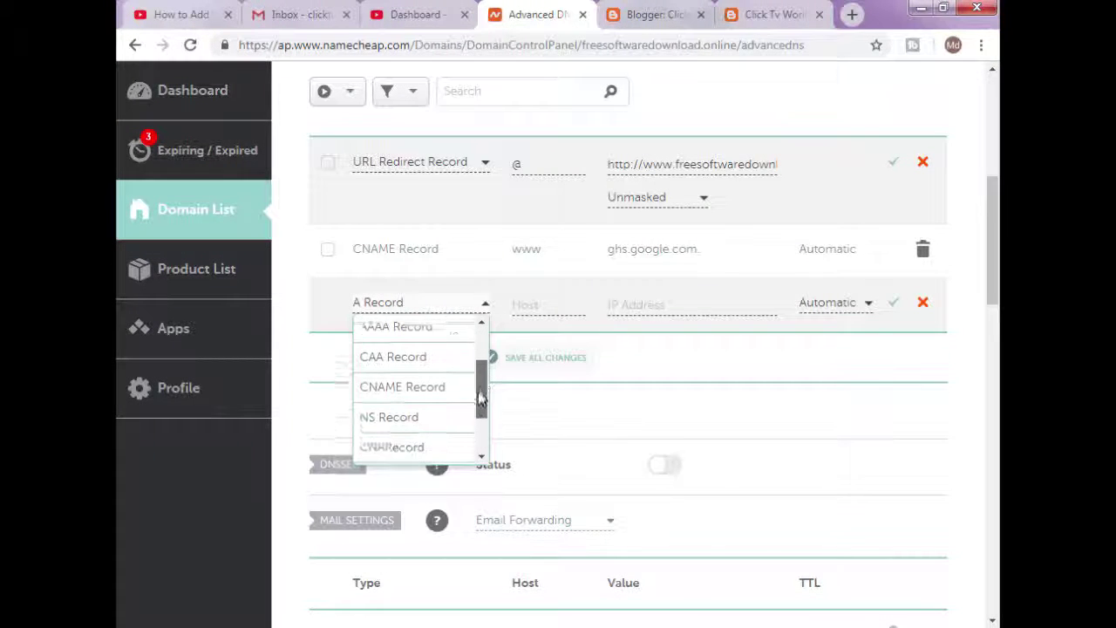
{"action": "left_click", "coordinate": [436, 360]}
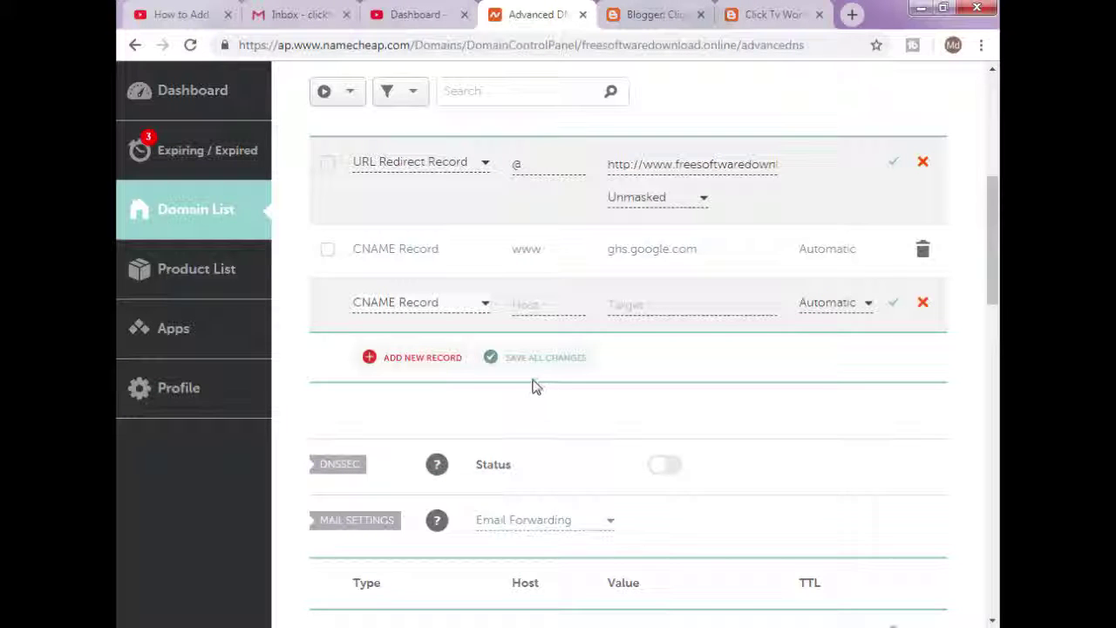
{"action": "right_click", "coordinate": [534, 310]}
{"action": "left_click", "coordinate": [566, 410]}
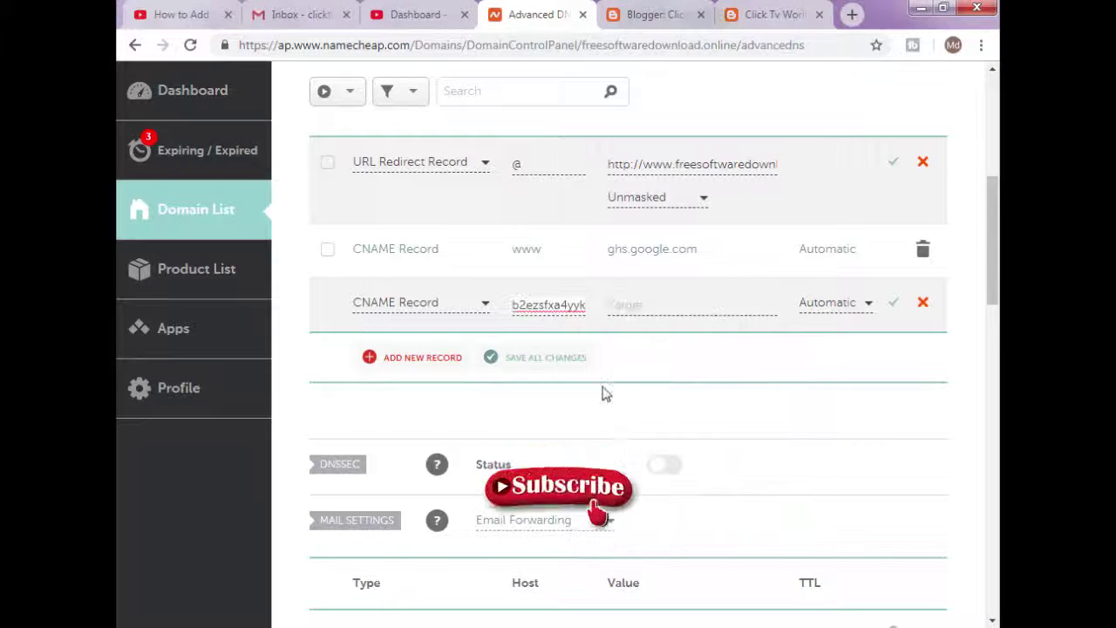
Step: Copy the verification destination at dv.googlehosted.com from Blogger into the second CNAME record's target and save the record
{"action": "left_click", "coordinate": [650, 300]}
{"action": "key", "text": "ctrl+Tab"}
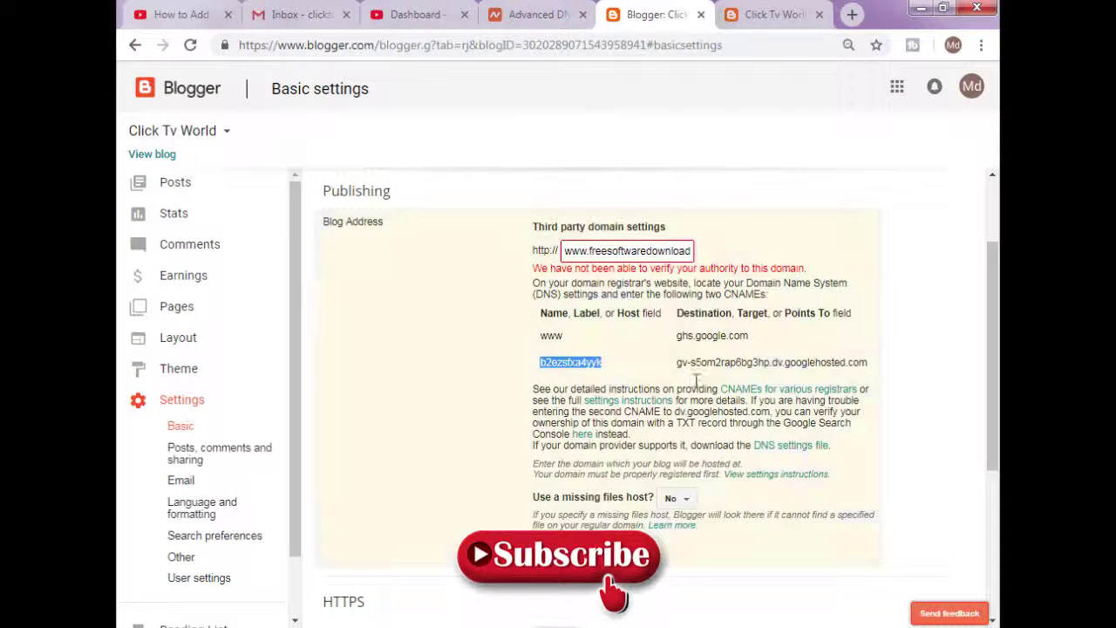
{"action": "left_click_drag", "start_coordinate": [867, 362], "coordinate": [677, 375]}
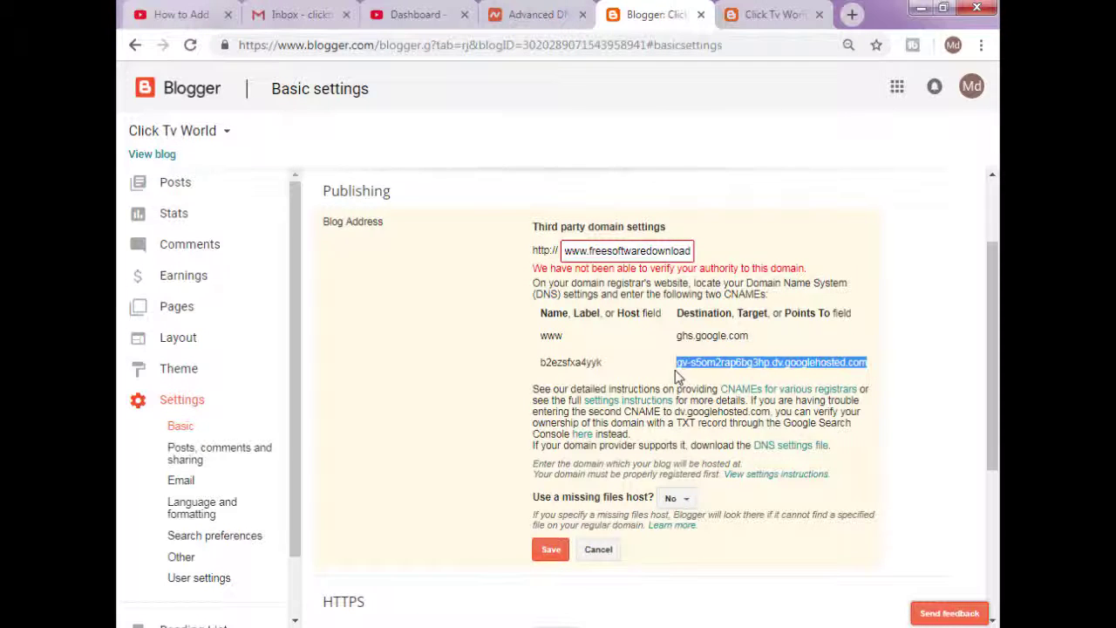
{"action": "right_click", "coordinate": [685, 366]}
{"action": "left_click", "coordinate": [698, 374]}
{"action": "left_click", "coordinate": [533, 15]}
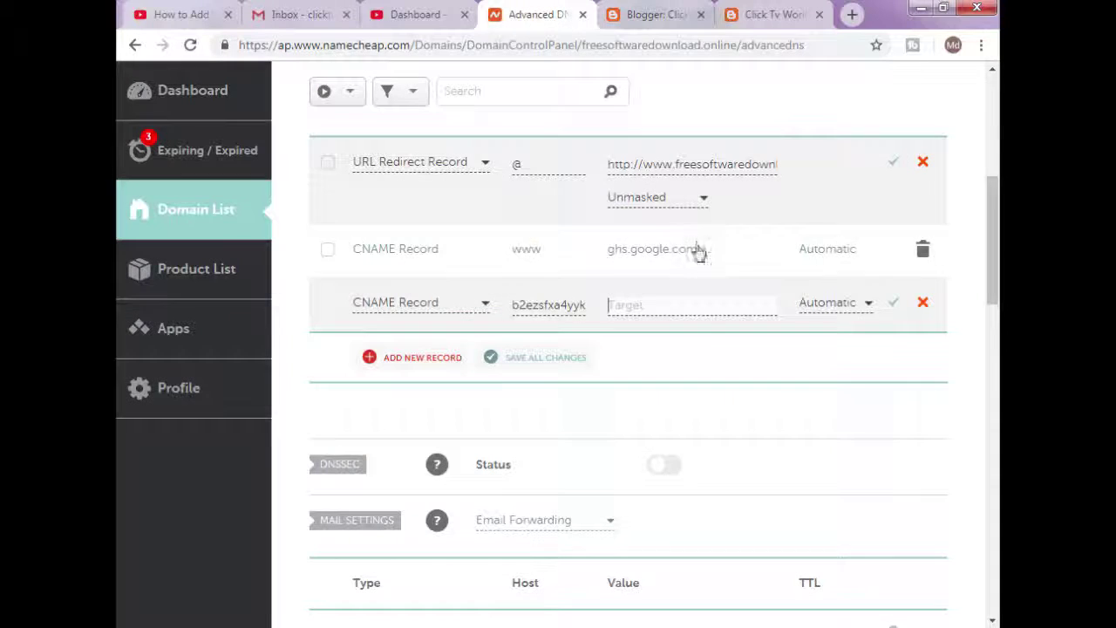
{"action": "right_click", "coordinate": [634, 300]}
{"action": "left_click", "coordinate": [688, 409]}
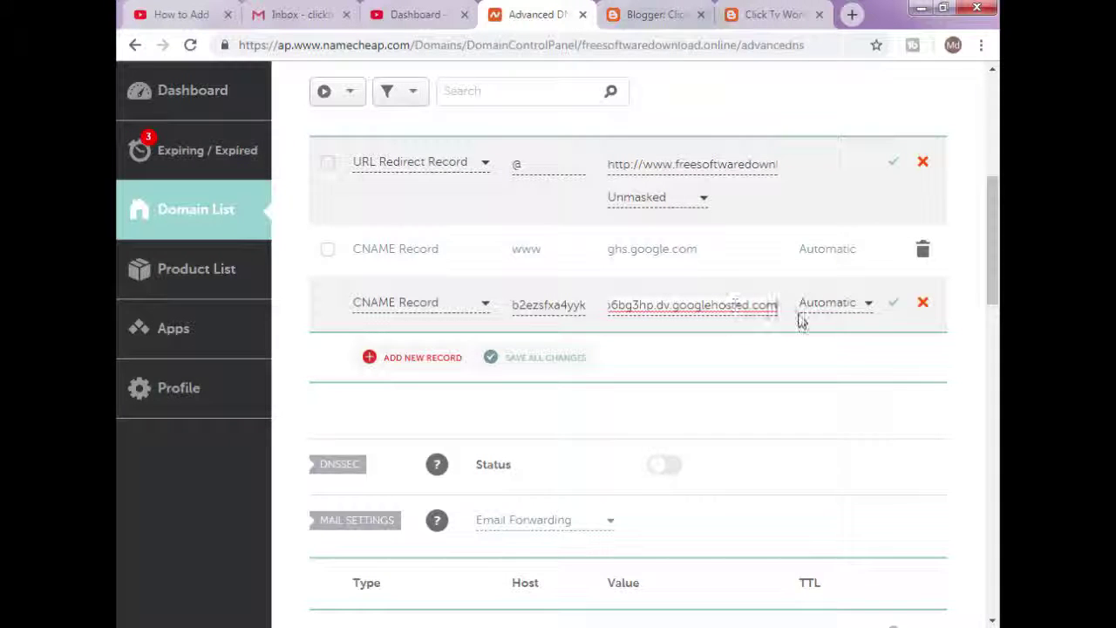
{"action": "left_click", "coordinate": [893, 308]}
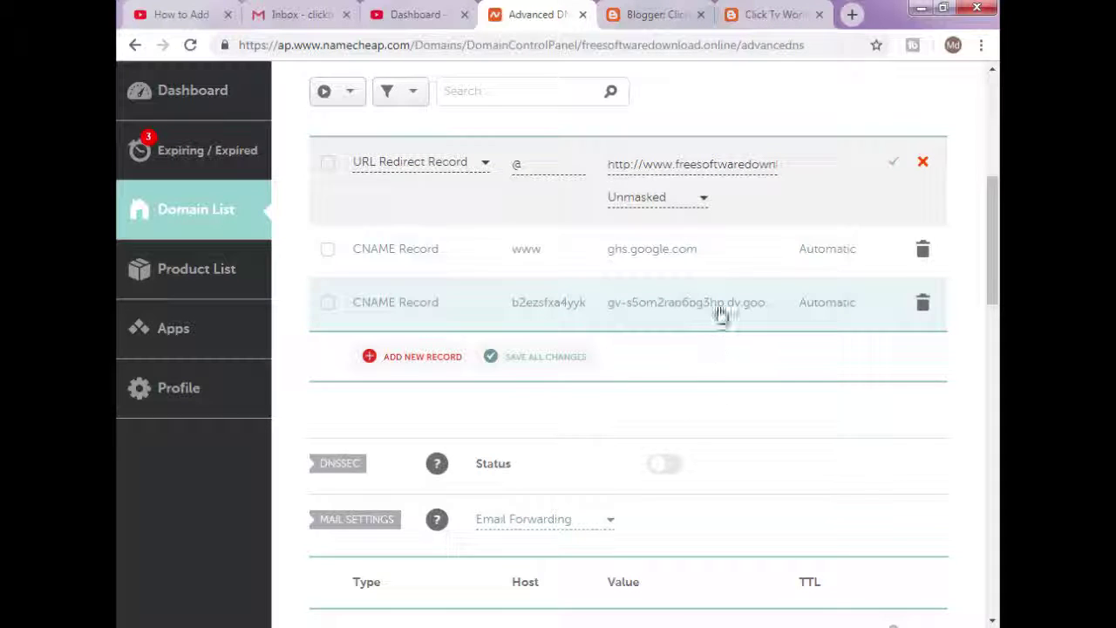
Step: Return to Blogger and save the third-party domain settings for the blog address again
{"action": "left_click", "coordinate": [684, 11]}
{"action": "left_click", "coordinate": [624, 341]}
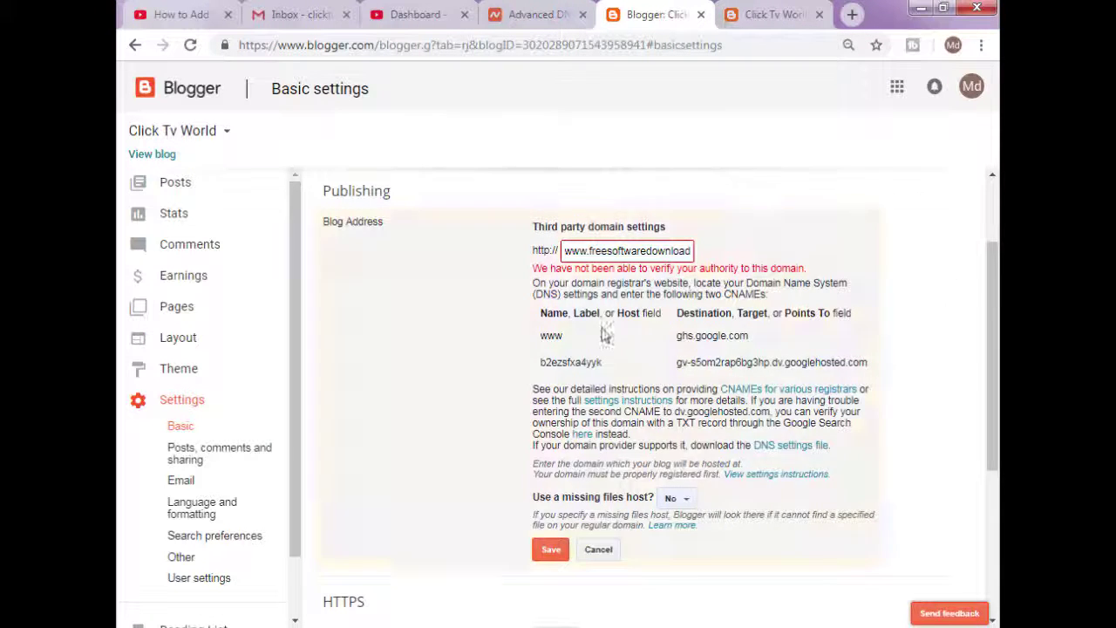
{"action": "left_click", "coordinate": [551, 551]}
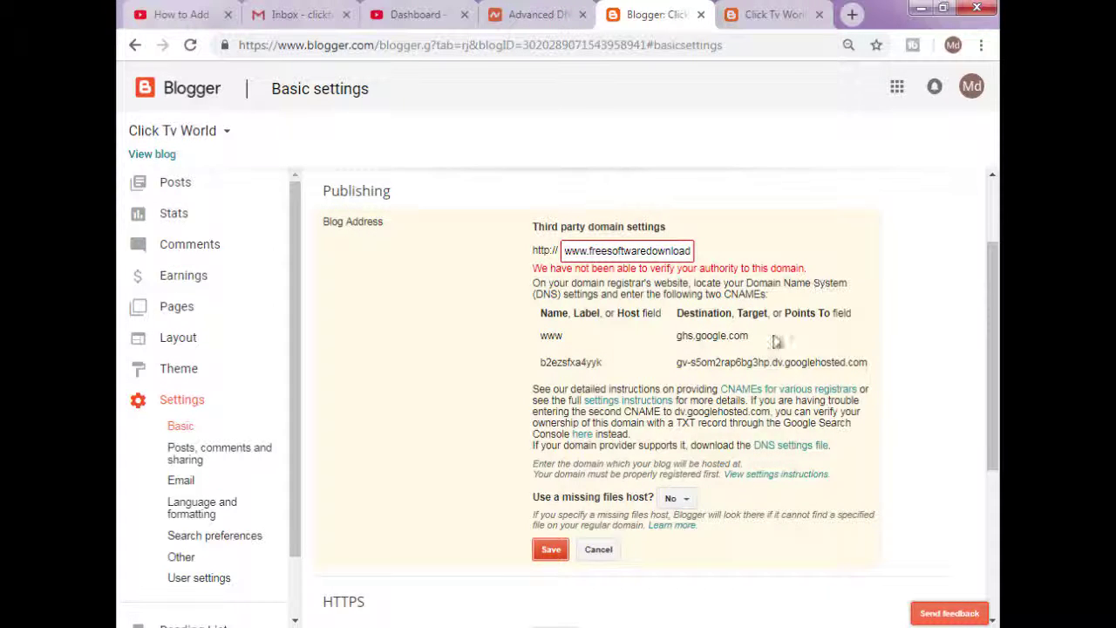
{"action": "left_click", "coordinate": [180, 403]}
{"action": "left_click", "coordinate": [642, 142]}
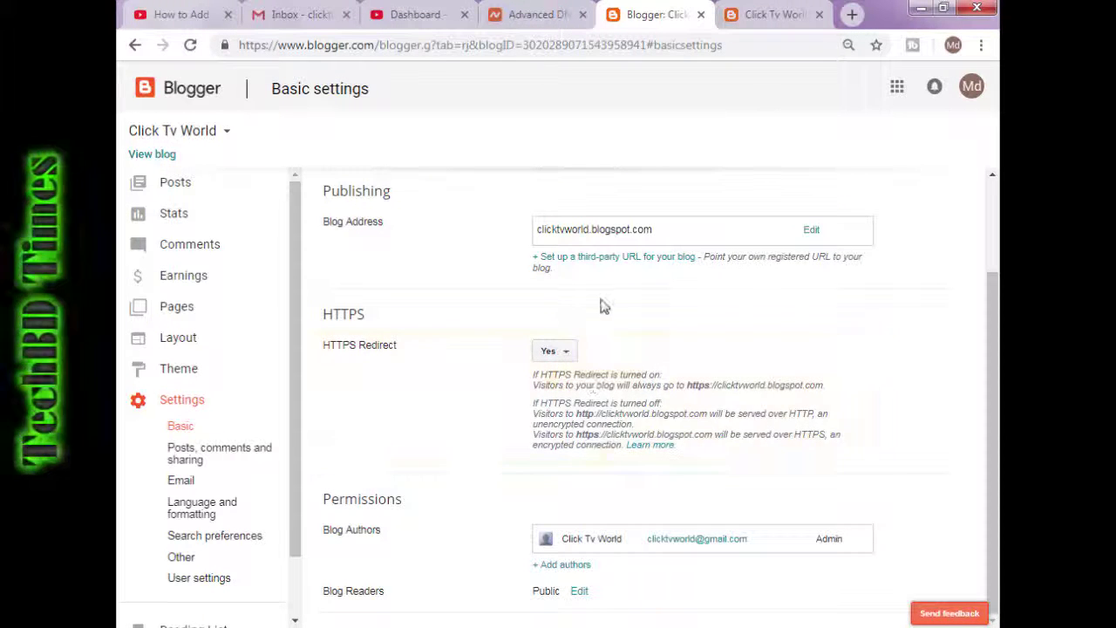
{"action": "left_click", "coordinate": [618, 258]}
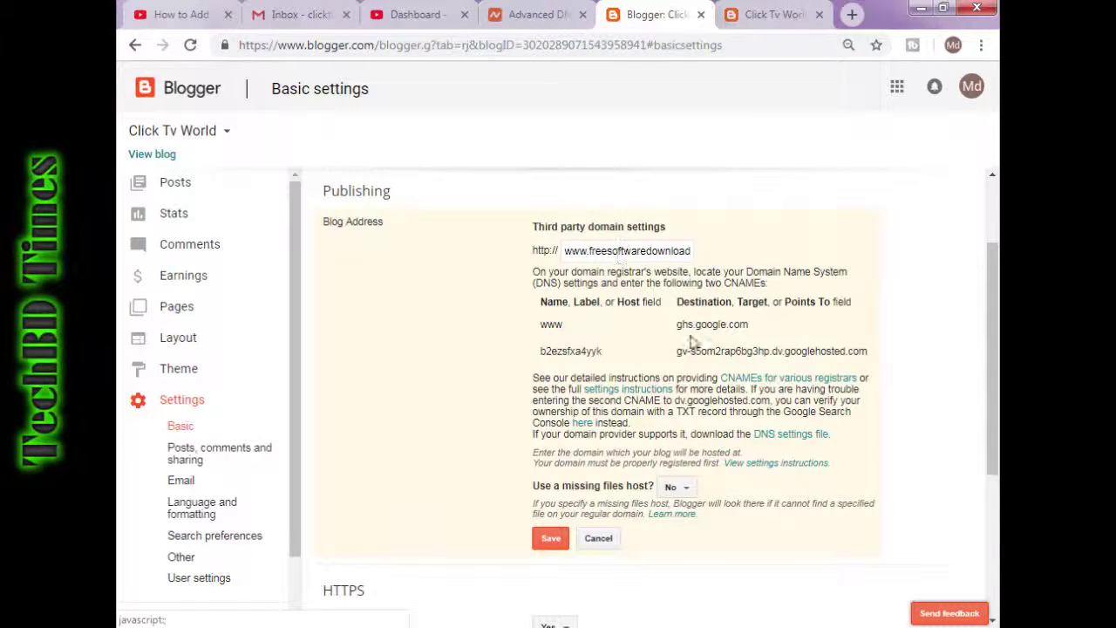
{"action": "left_click", "coordinate": [553, 538]}
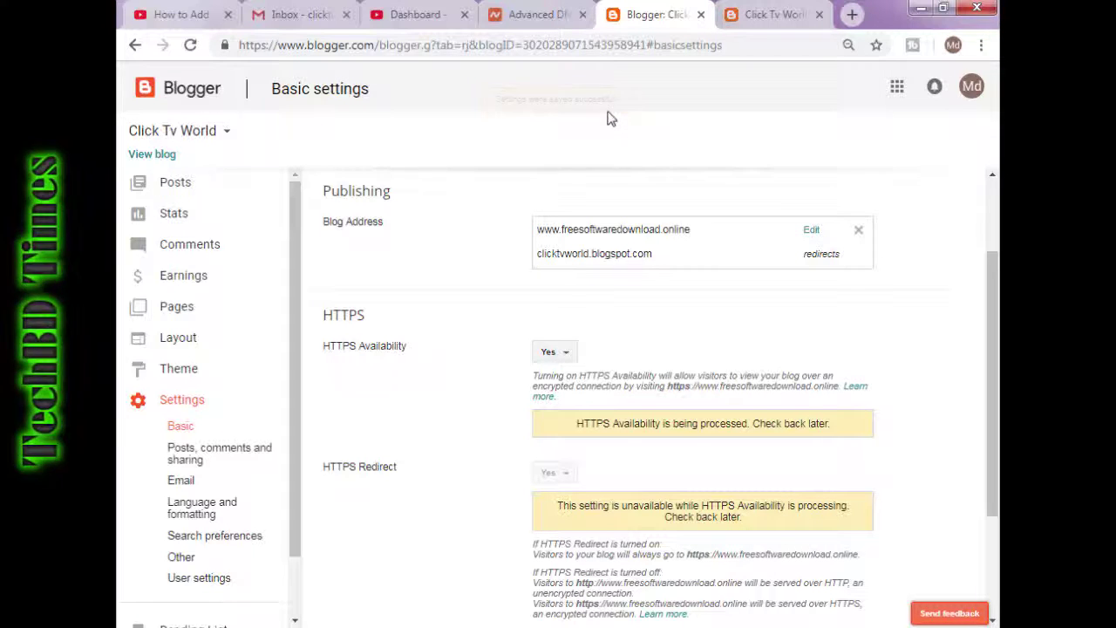
Step: Select Yes for HTTPS Availability and look over the HTTPS Redirect section
{"action": "scroll", "coordinate": [577, 322], "scroll_direction": "down", "scroll_amount": 1}
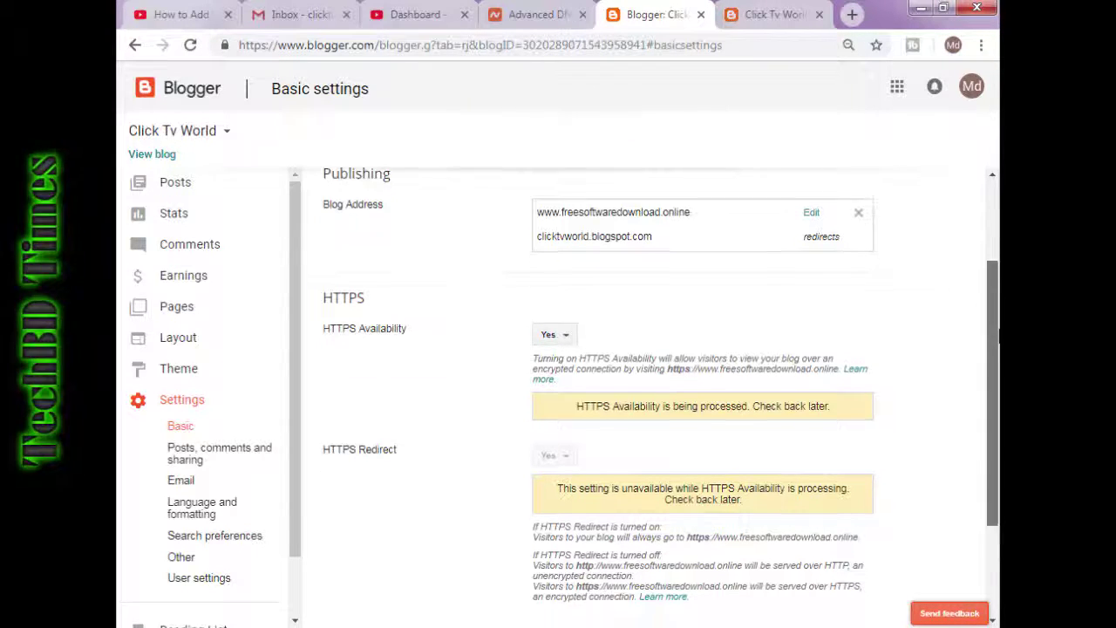
{"action": "left_click", "coordinate": [552, 272]}
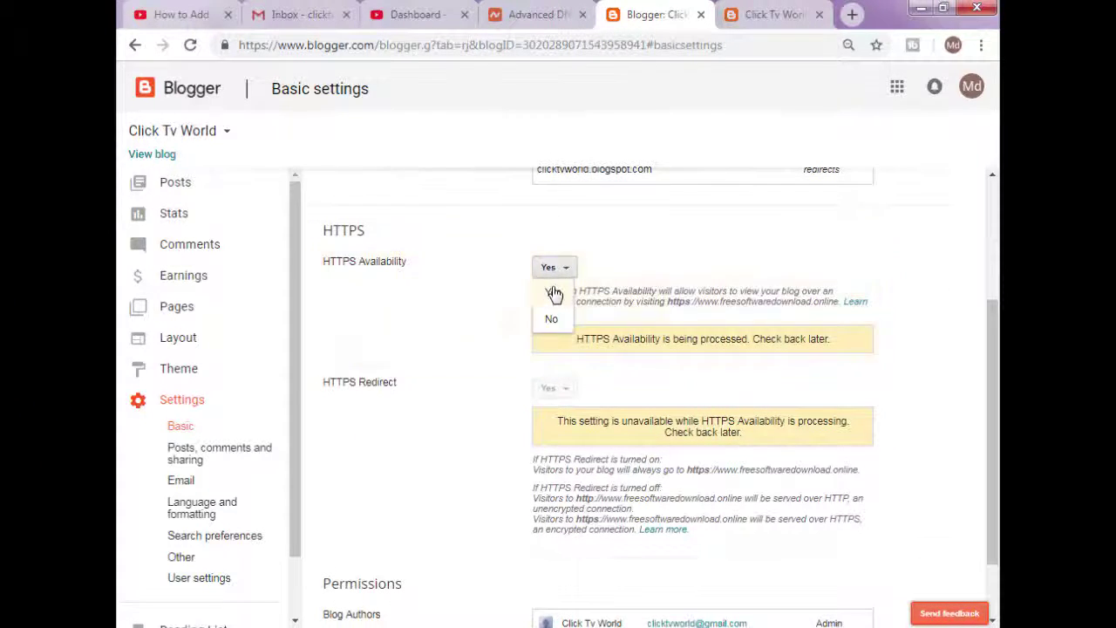
{"action": "left_click", "coordinate": [557, 288]}
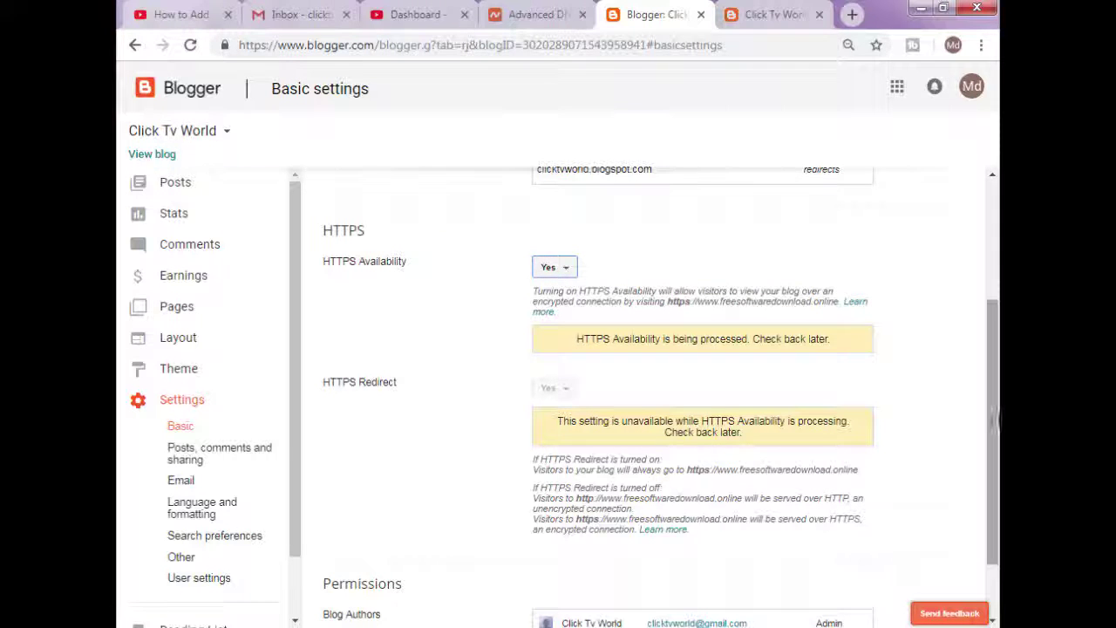
{"action": "left_click_drag", "start_coordinate": [996, 411], "coordinate": [994, 449]}
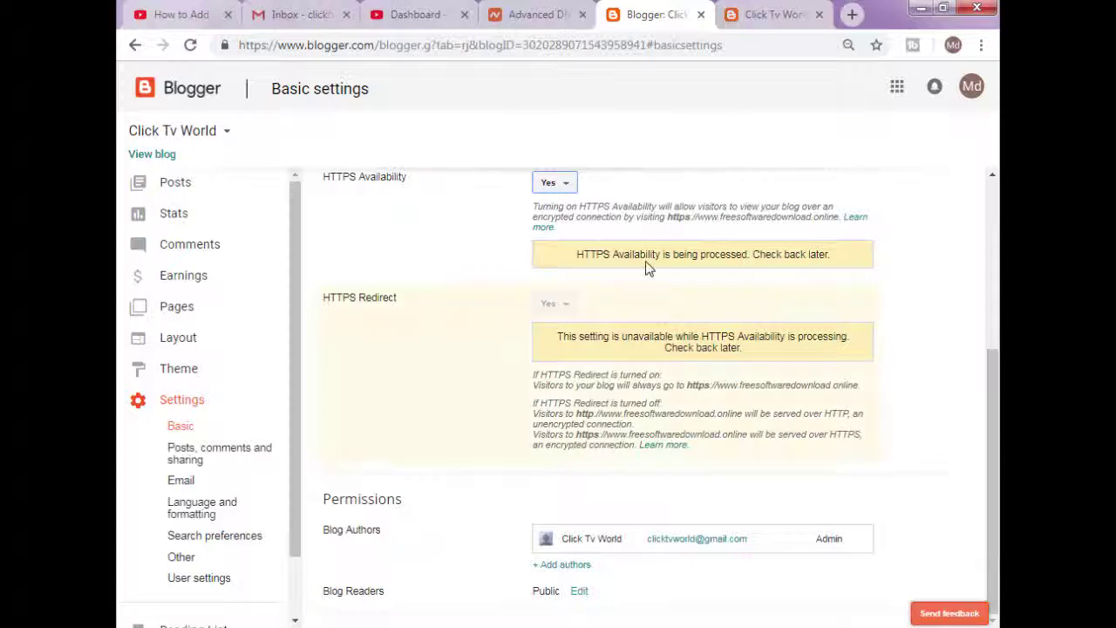
Step: Examine the Blog Address entries for the custom domain and the original blogspot address, along with the HTTPS settings
{"action": "scroll", "coordinate": [824, 301], "scroll_direction": "up", "scroll_amount": 3}
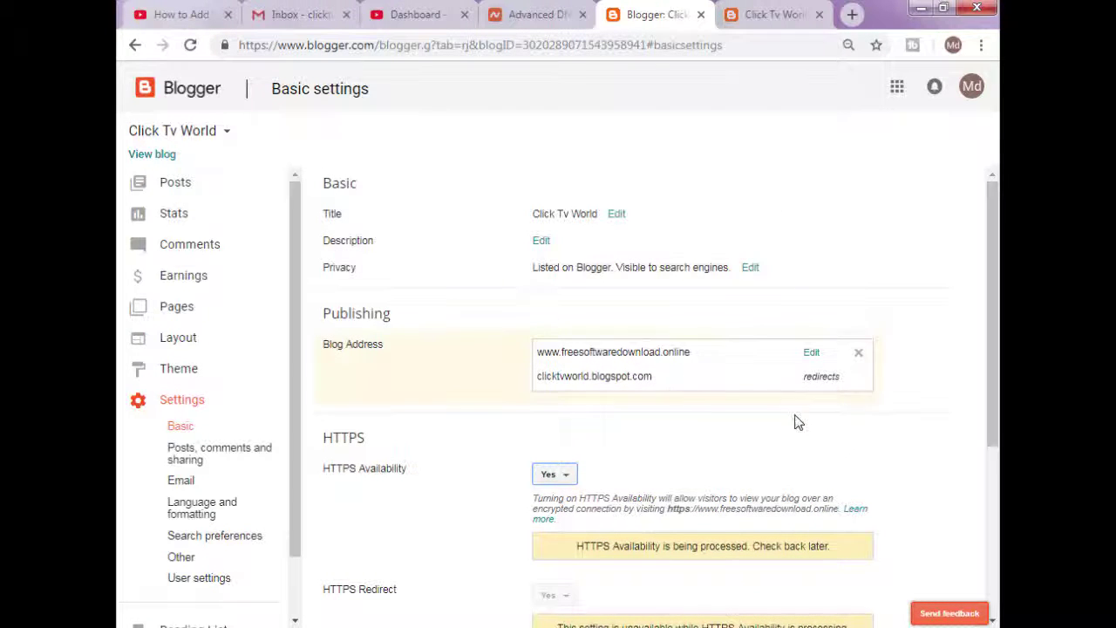
{"action": "scroll", "coordinate": [795, 422], "scroll_direction": "down", "scroll_amount": 1}
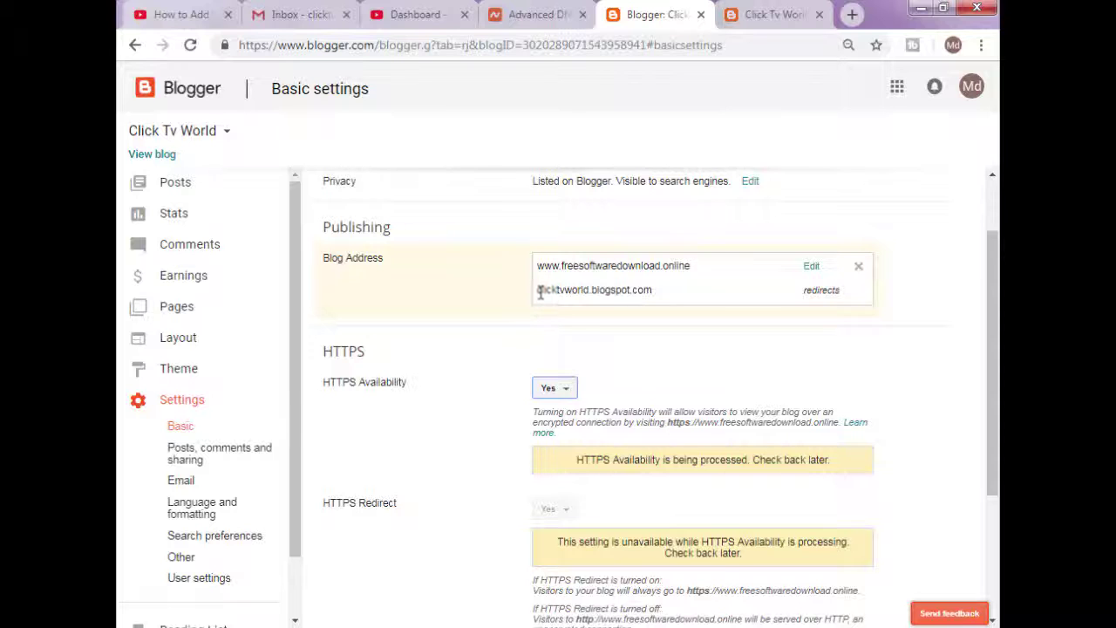
{"action": "left_click_drag", "start_coordinate": [639, 296], "coordinate": [658, 299]}
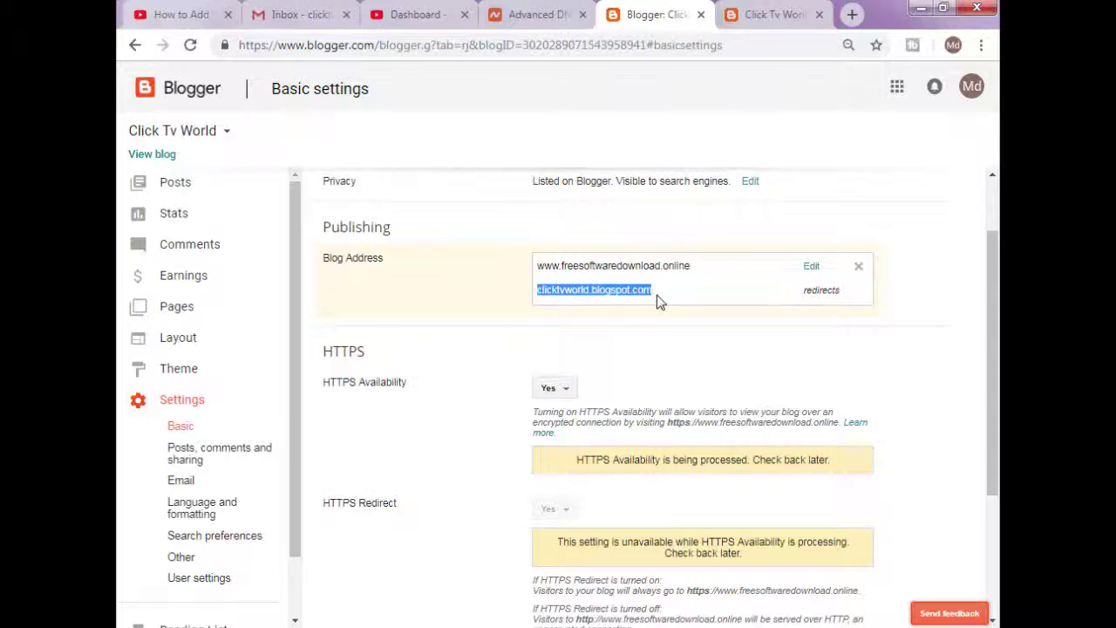
{"action": "left_click", "coordinate": [537, 268]}
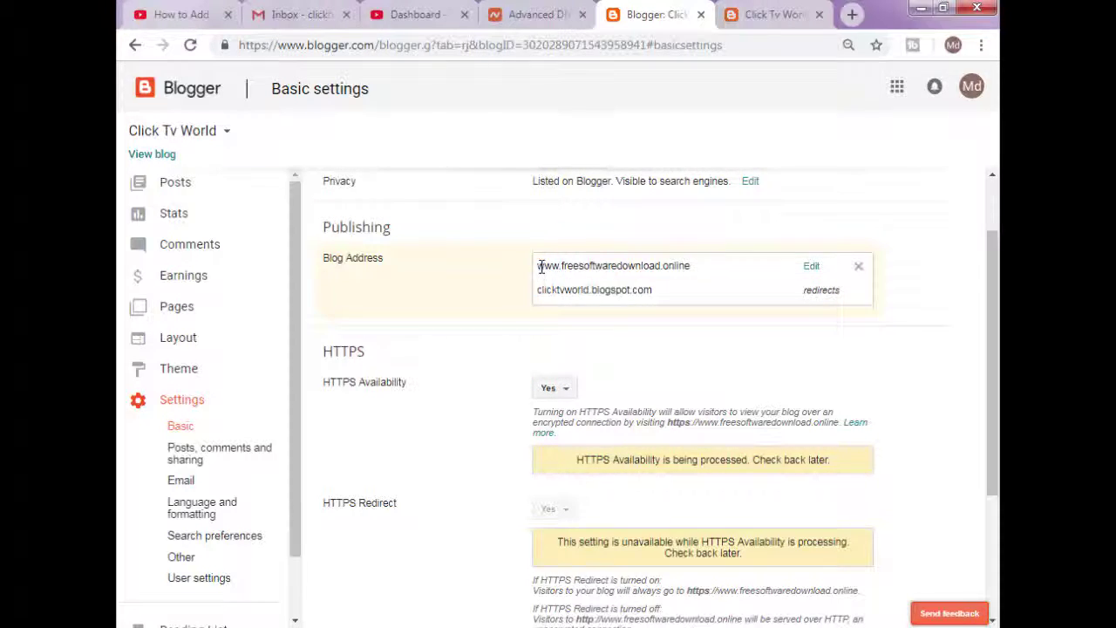
{"action": "left_click_drag", "start_coordinate": [539, 267], "coordinate": [560, 267]}
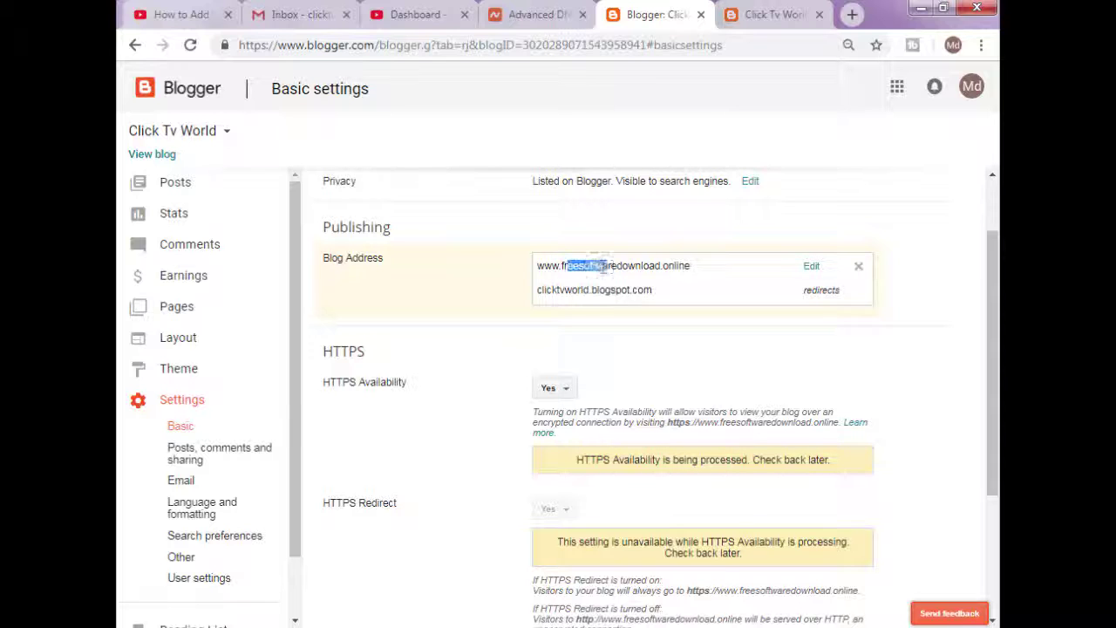
{"action": "left_click_drag", "start_coordinate": [652, 265], "coordinate": [525, 279]}
{"action": "left_click", "coordinate": [603, 324]}
{"action": "mouse_move", "coordinate": [996, 318]}
{"action": "left_mouse_down"}
{"action": "mouse_move", "coordinate": [996, 439]}
{"action": "mouse_move", "coordinate": [999, 318]}
{"action": "left_mouse_up"}
{"action": "scroll", "coordinate": [998, 318], "scroll_direction": "down", "scroll_amount": 2}
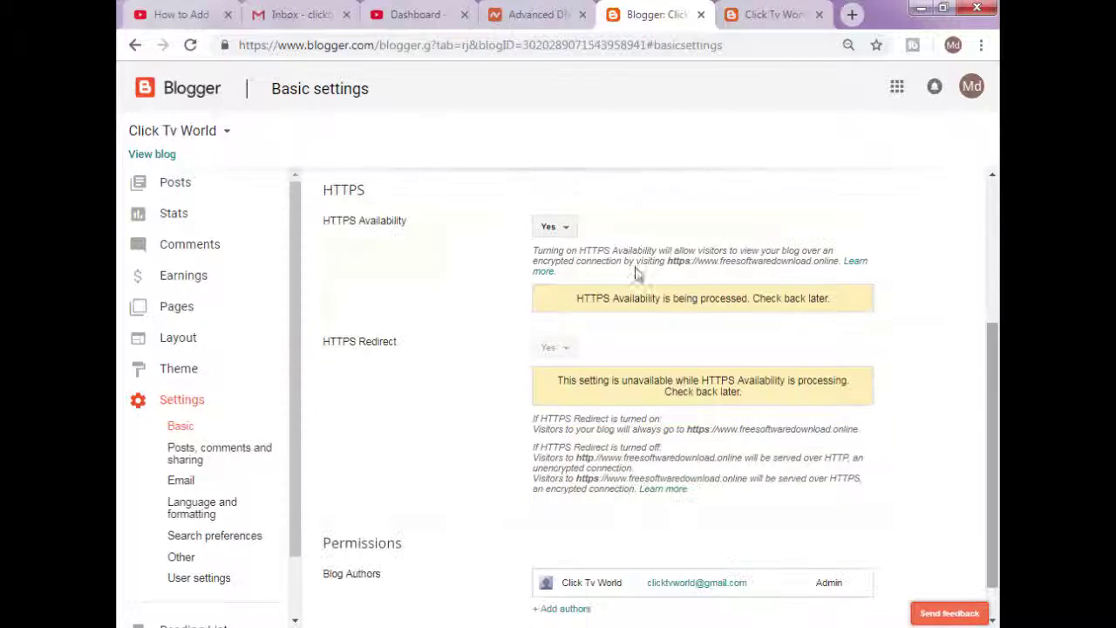
Step: Try to view the live blog from Blogger and close its tab
{"action": "left_click", "coordinate": [148, 155]}
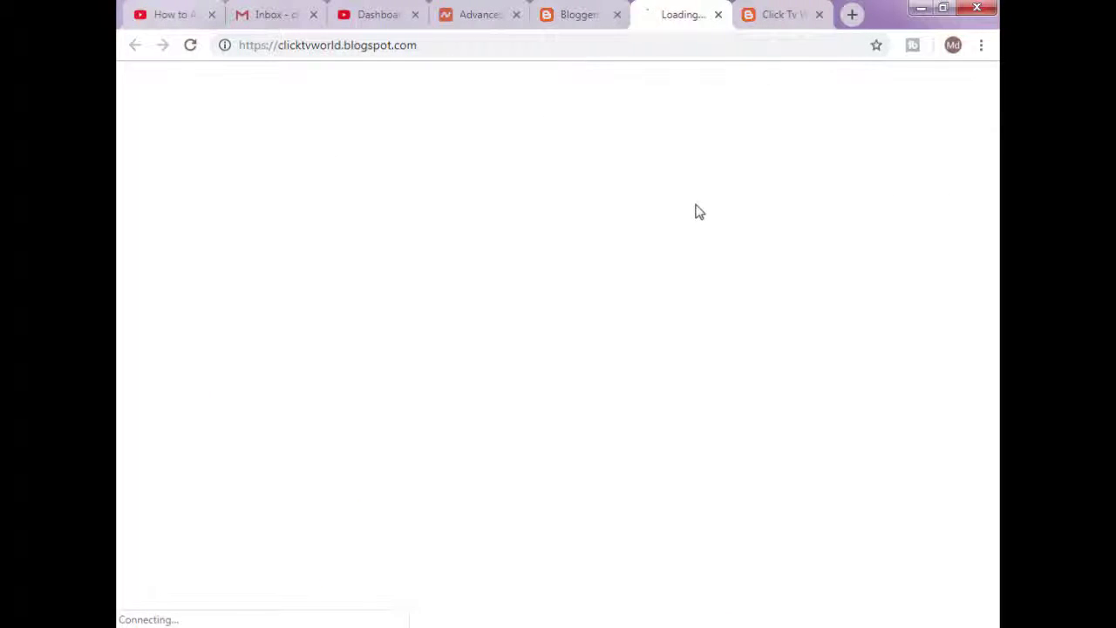
{"action": "left_click", "coordinate": [718, 15]}
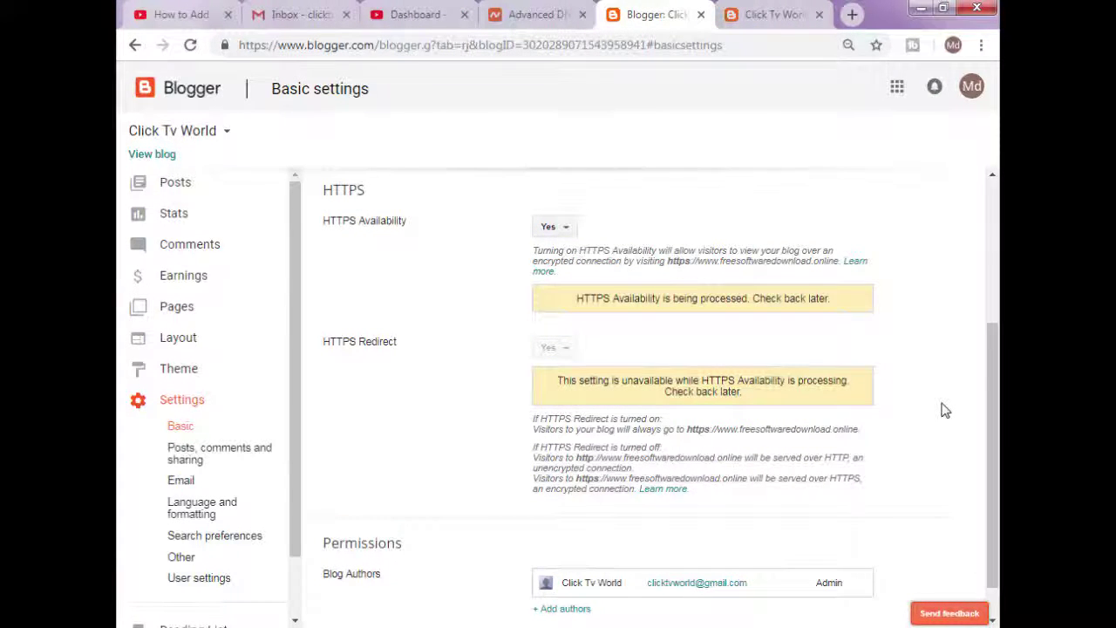
{"action": "scroll", "coordinate": [976, 369], "scroll_direction": "up", "scroll_amount": 3}
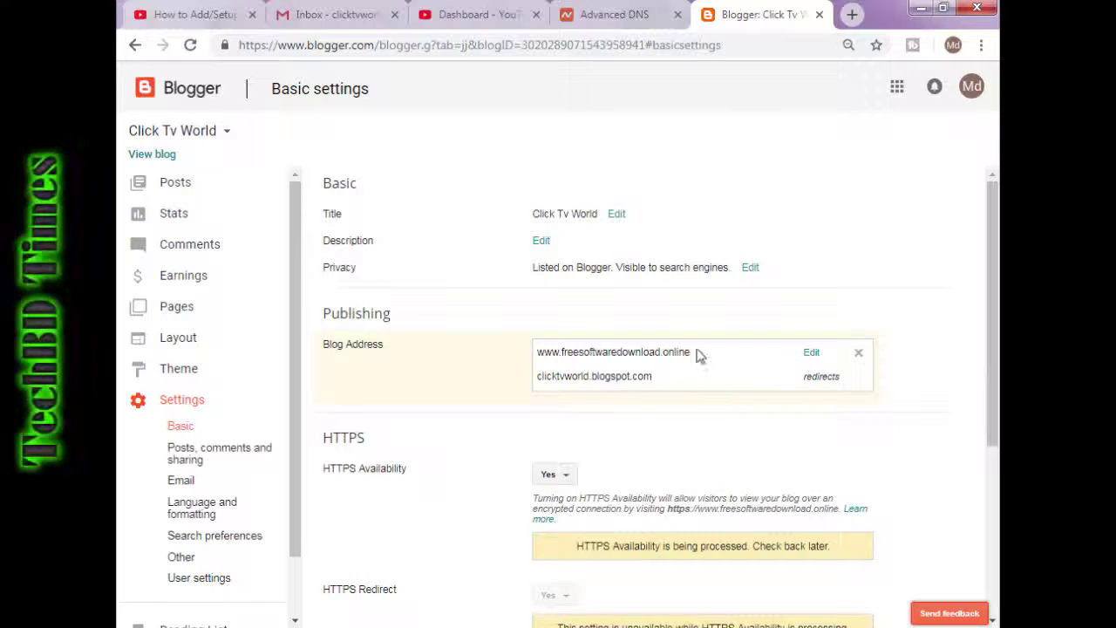
{"action": "left_click_drag", "start_coordinate": [691, 352], "coordinate": [562, 358]}
{"action": "key", "text": "ctrl+c"}
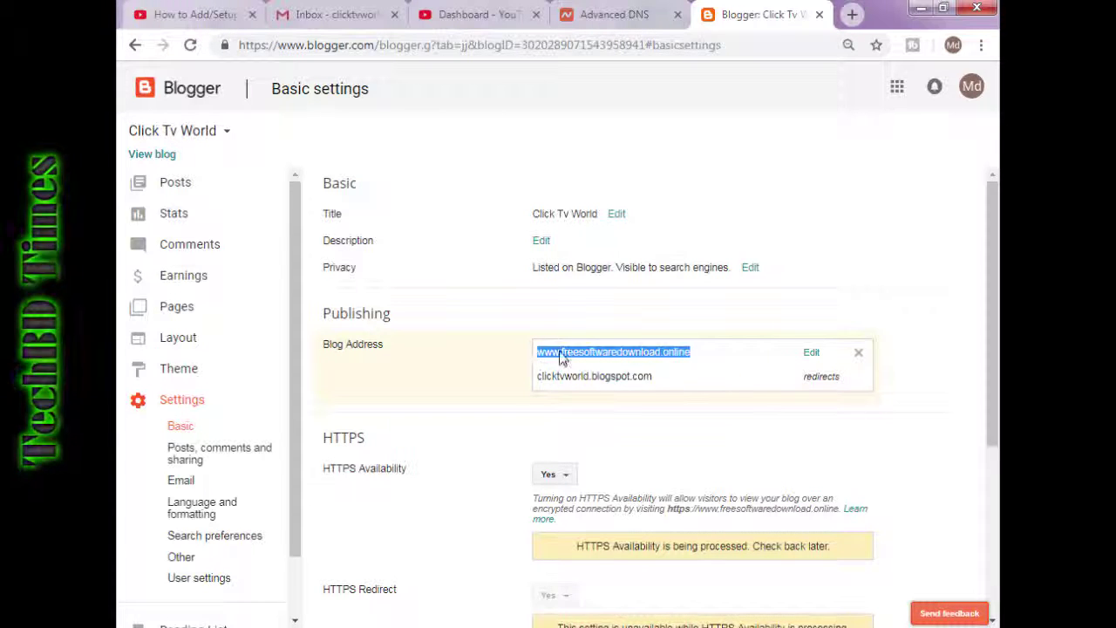
{"action": "left_click", "coordinate": [852, 14]}
{"action": "right_click", "coordinate": [710, 41]}
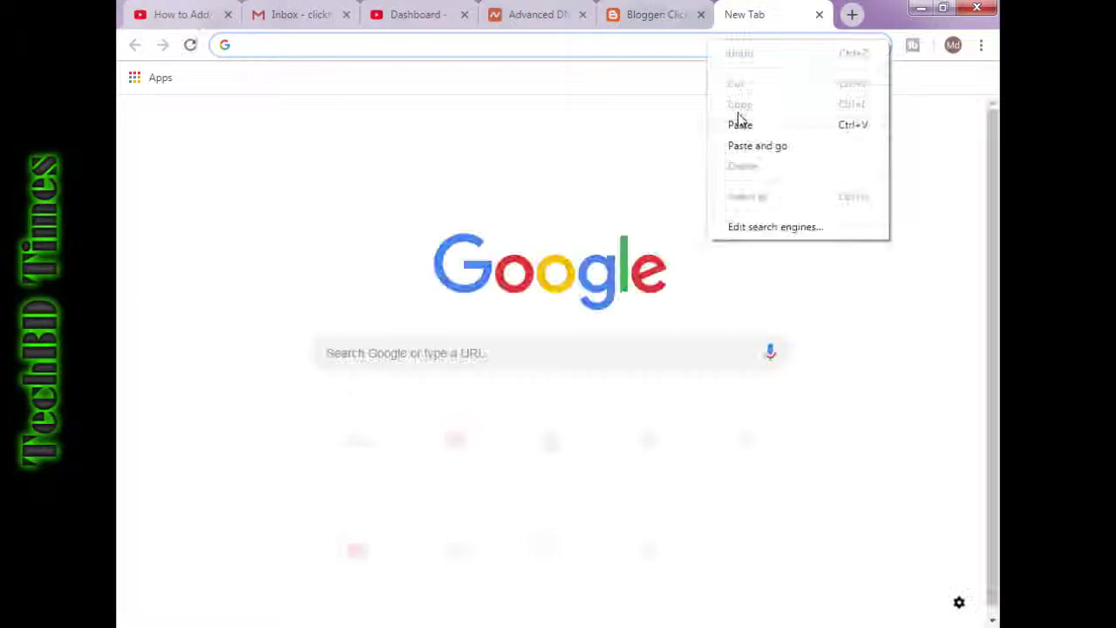
{"action": "left_click", "coordinate": [738, 121]}
{"action": "key", "text": "Return"}
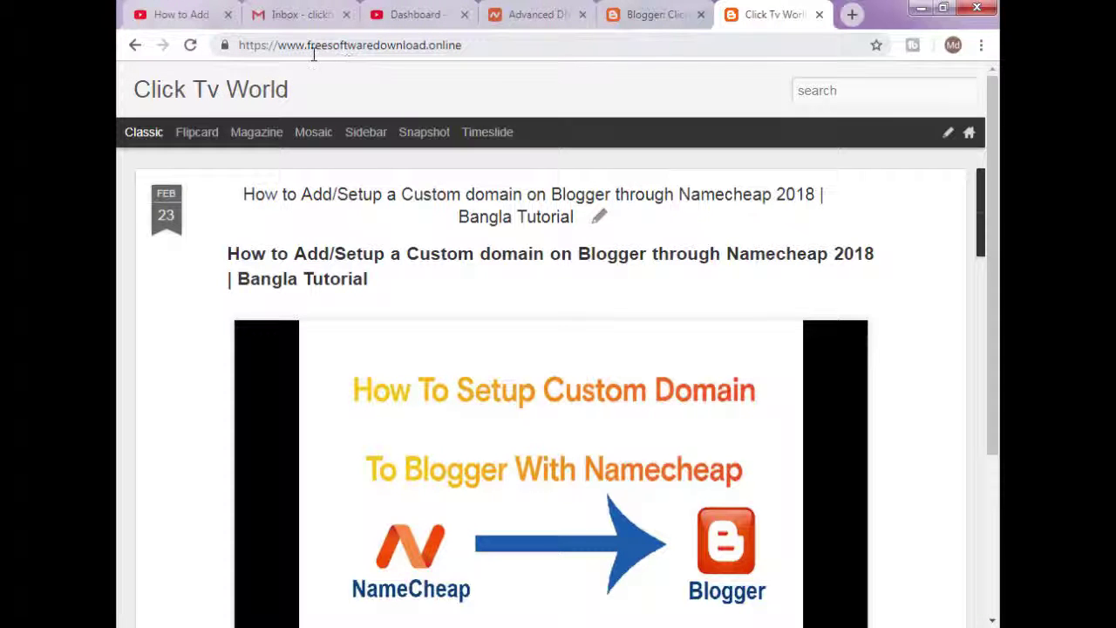
{"action": "scroll", "coordinate": [703, 326], "scroll_direction": "down", "scroll_amount": 3}
{"action": "scroll", "coordinate": [703, 326], "scroll_direction": "up", "scroll_amount": 3}
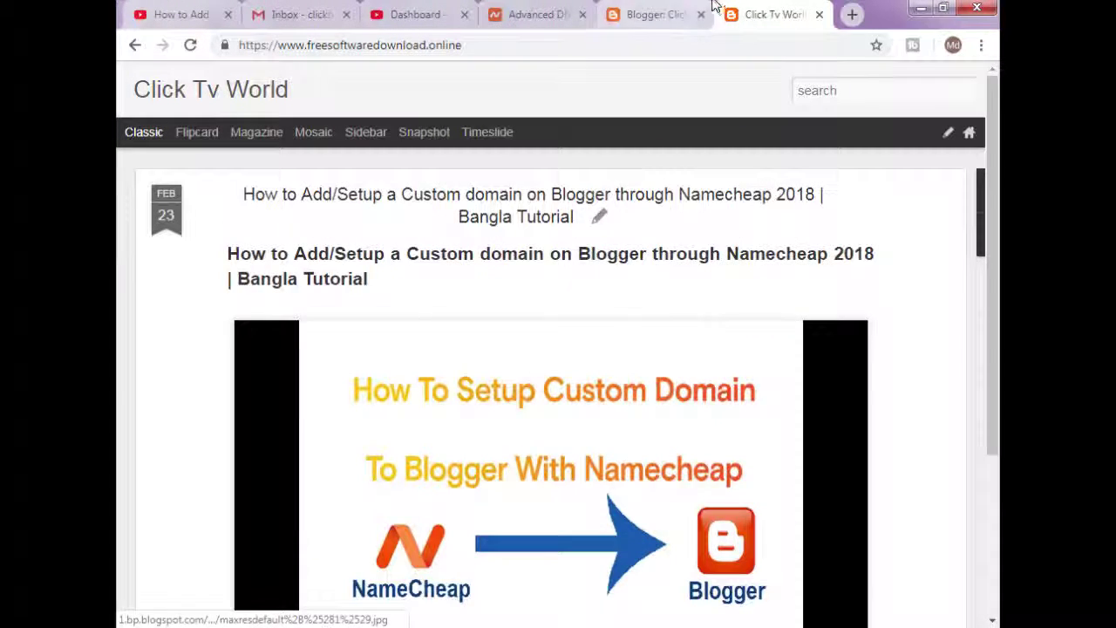
Step: Copy clicktvworld.blogspot.com from Blogger's Blog Address setting and load it in the live blog's tab to test the redirect
{"action": "left_click", "coordinate": [649, 14]}
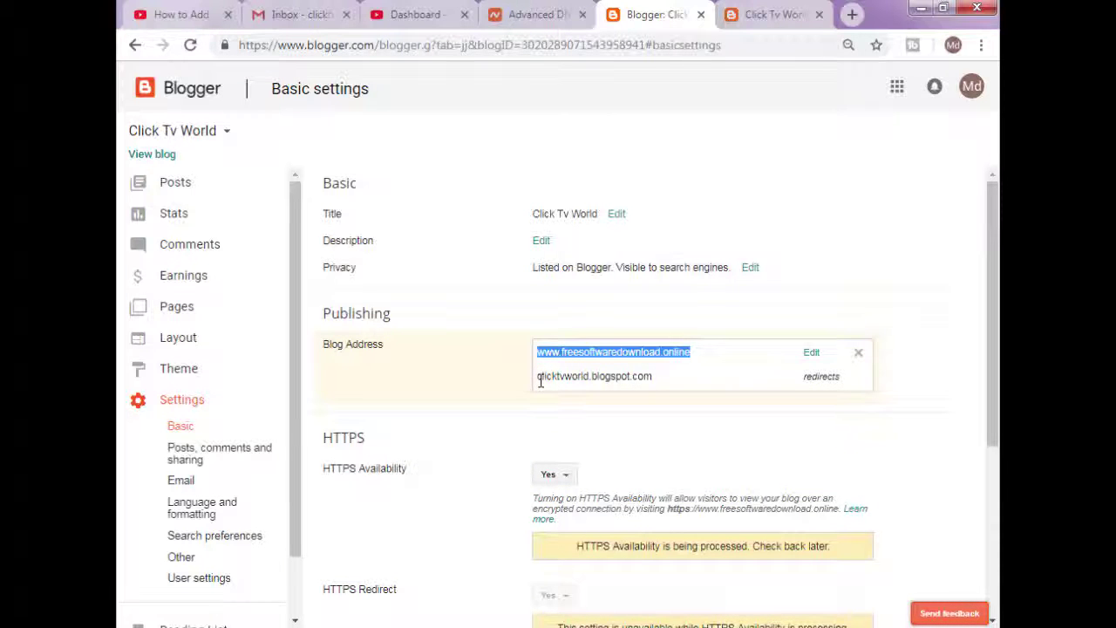
{"action": "left_click_drag", "start_coordinate": [537, 377], "coordinate": [680, 386]}
{"action": "right_click", "coordinate": [658, 382]}
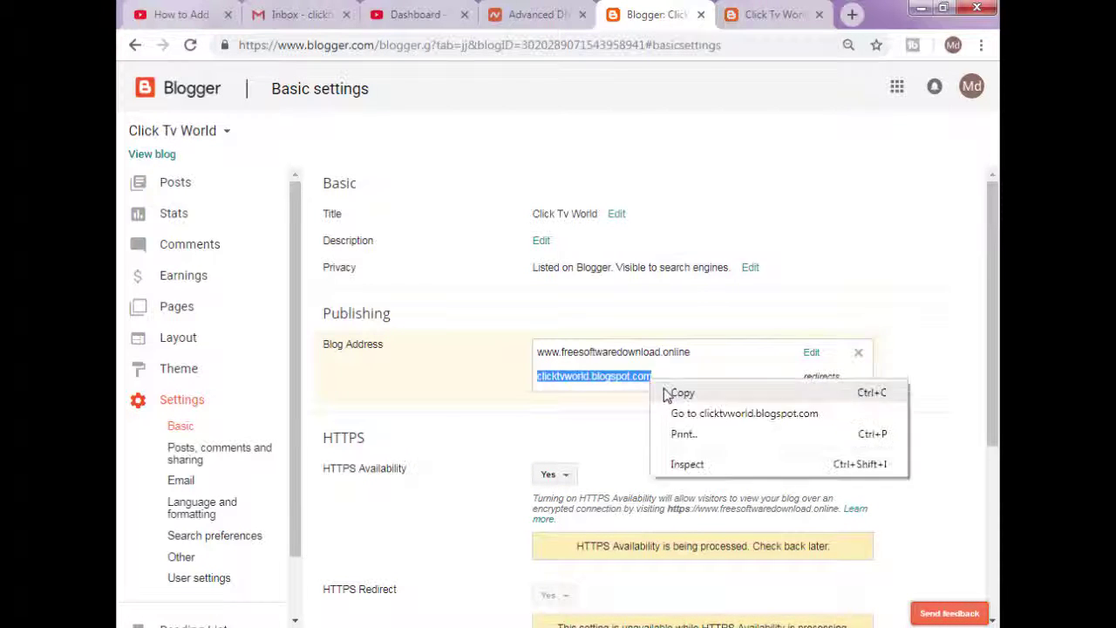
{"action": "left_click", "coordinate": [666, 394]}
{"action": "left_click", "coordinate": [788, 12]}
{"action": "left_click", "coordinate": [613, 45]}
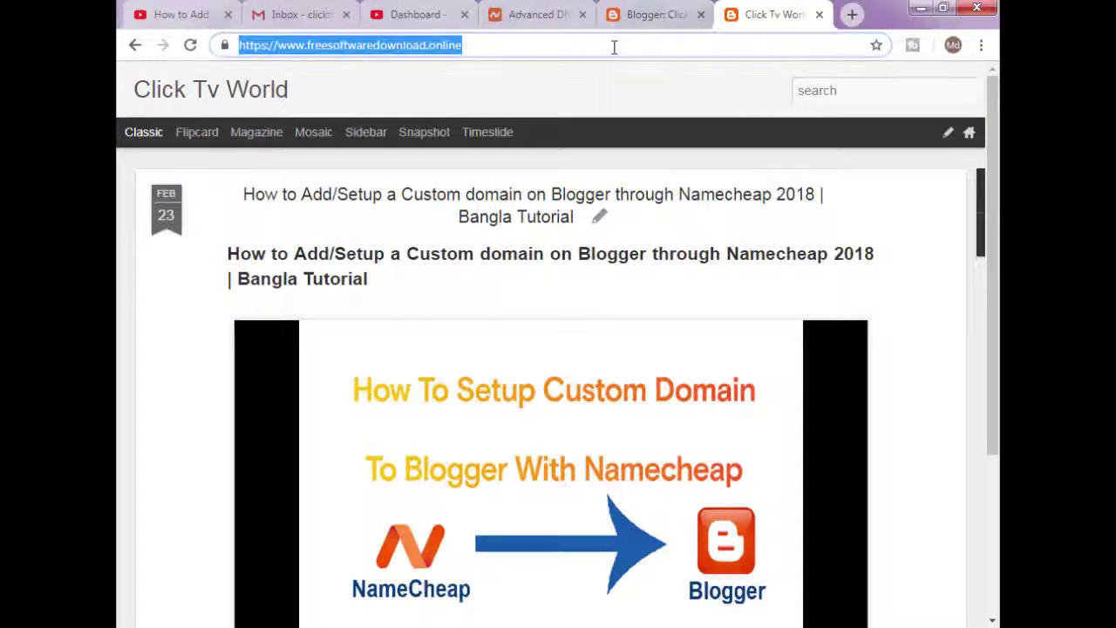
{"action": "right_click", "coordinate": [613, 47]}
{"action": "left_click", "coordinate": [645, 132]}
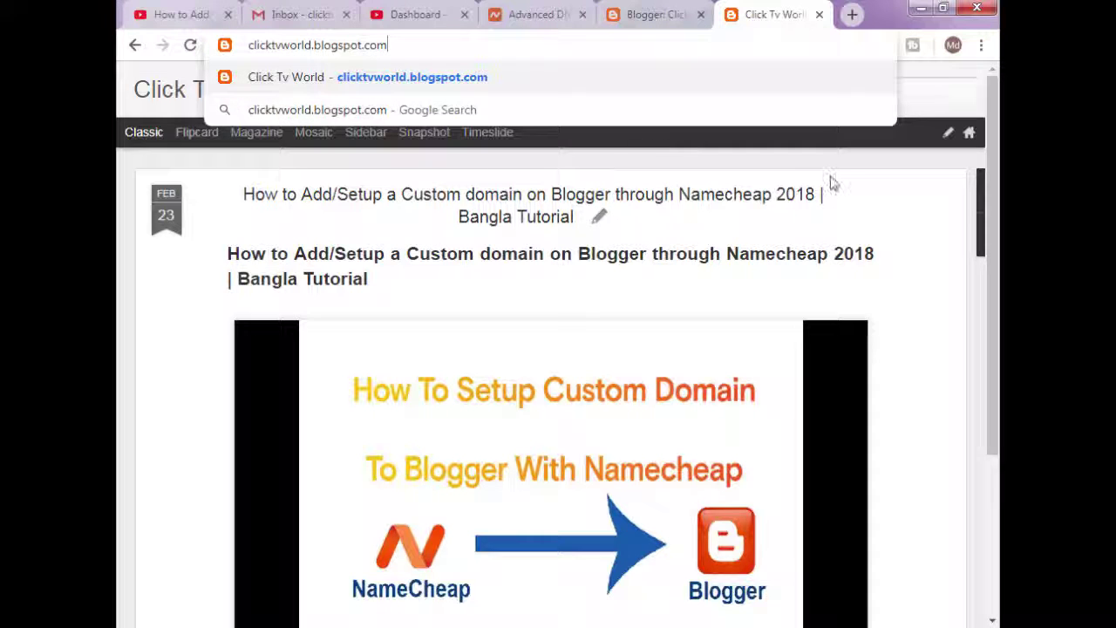
{"action": "left_click", "coordinate": [477, 81]}
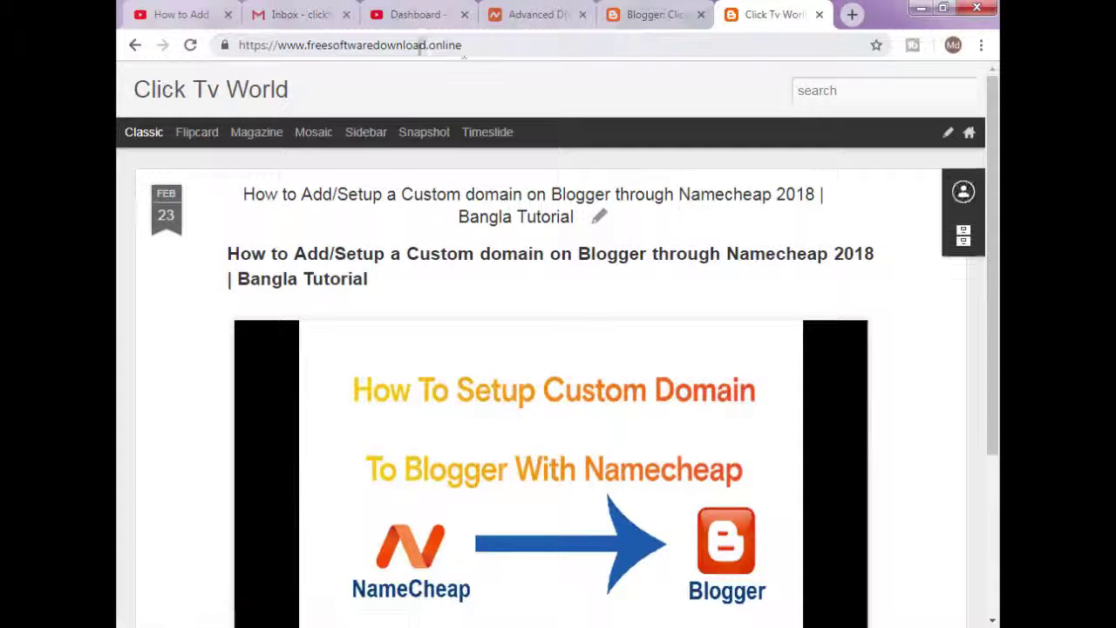
Step: Check the web address the redirected blog loads under and look through its post page
{"action": "left_click_drag", "start_coordinate": [489, 48], "coordinate": [245, 48]}
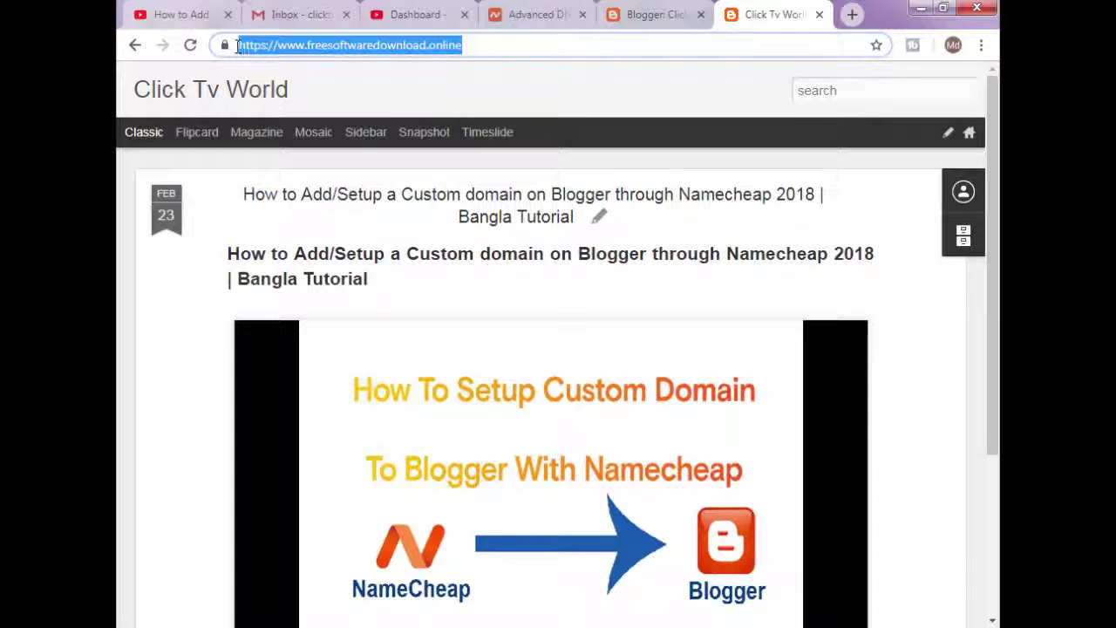
{"action": "scroll", "coordinate": [877, 215], "scroll_direction": "down", "scroll_amount": 3}
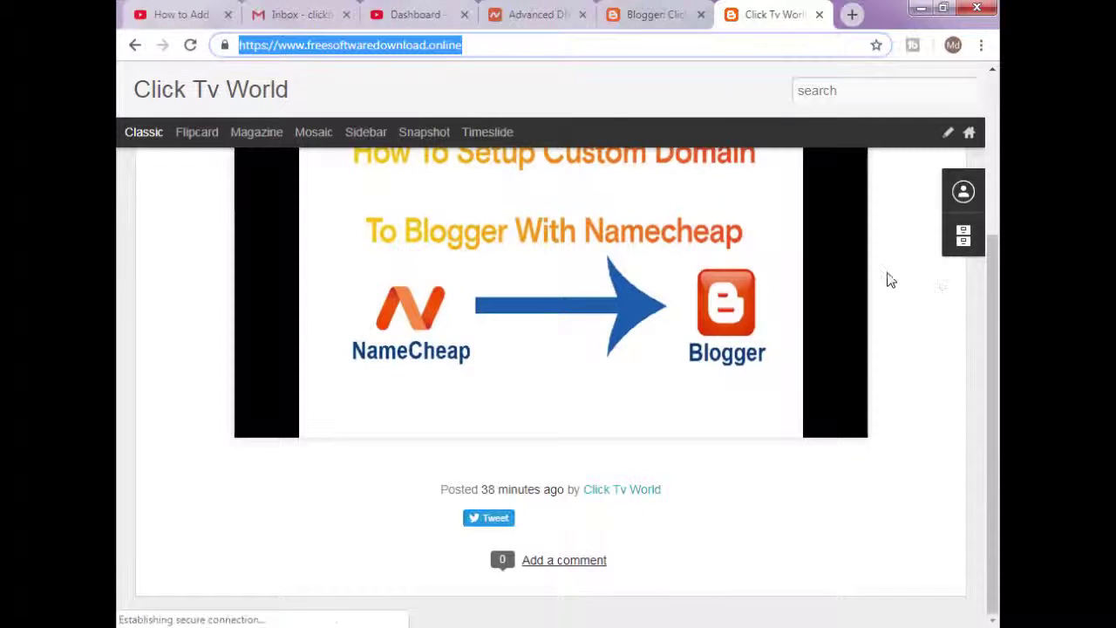
{"action": "scroll", "coordinate": [893, 296], "scroll_direction": "up", "scroll_amount": 3}
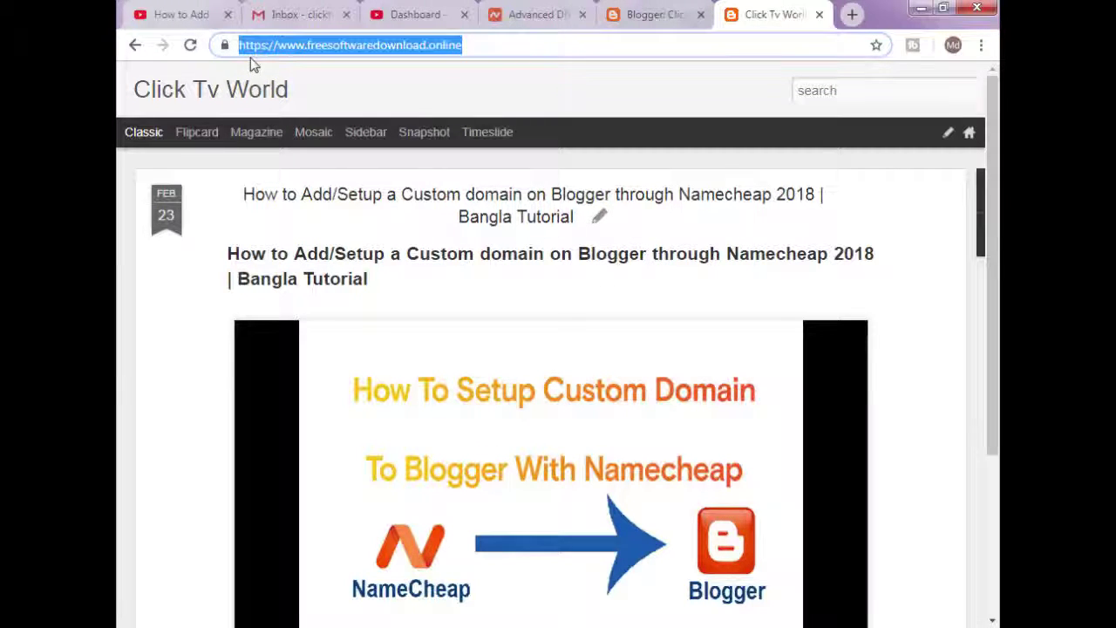
{"action": "left_click", "coordinate": [480, 43]}
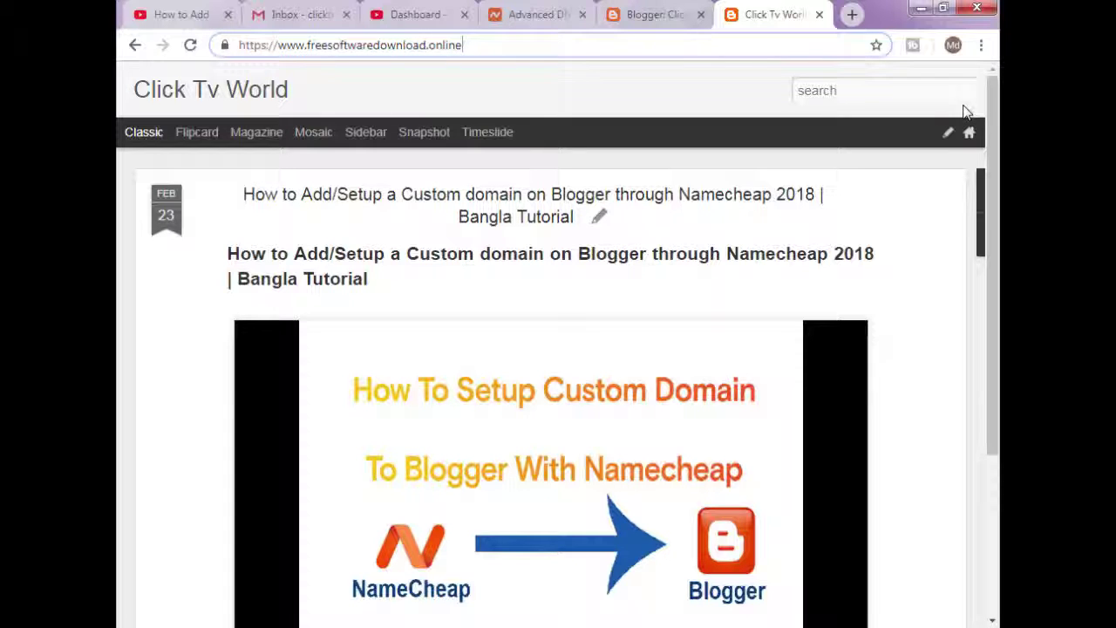